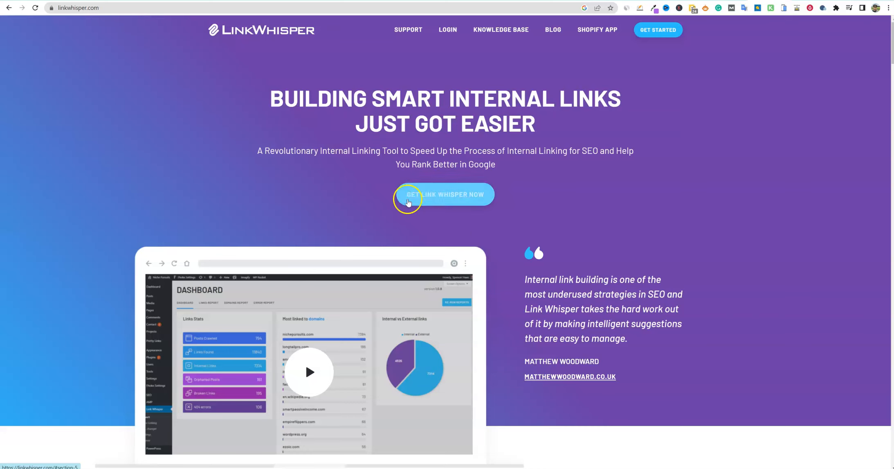
# Review the Link Whisper license plans and preview the checkout for the 3 Site License.
pyautogui.click(461, 200)
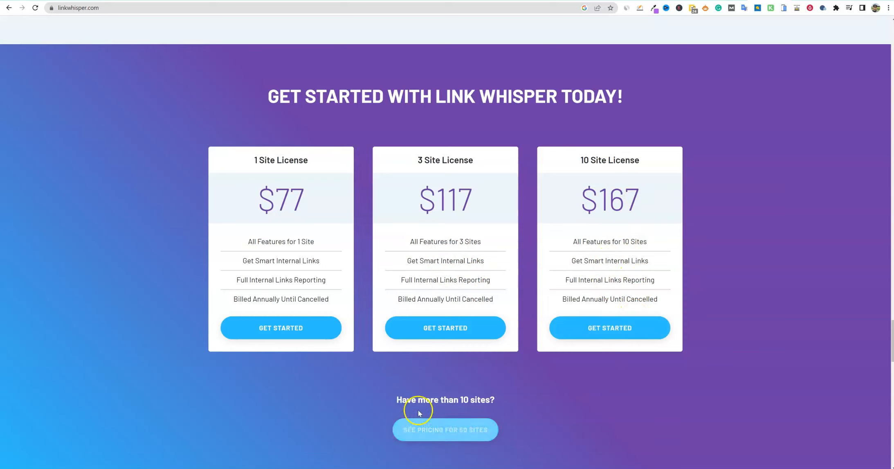
pyautogui.scroll(-4, 485, 397)
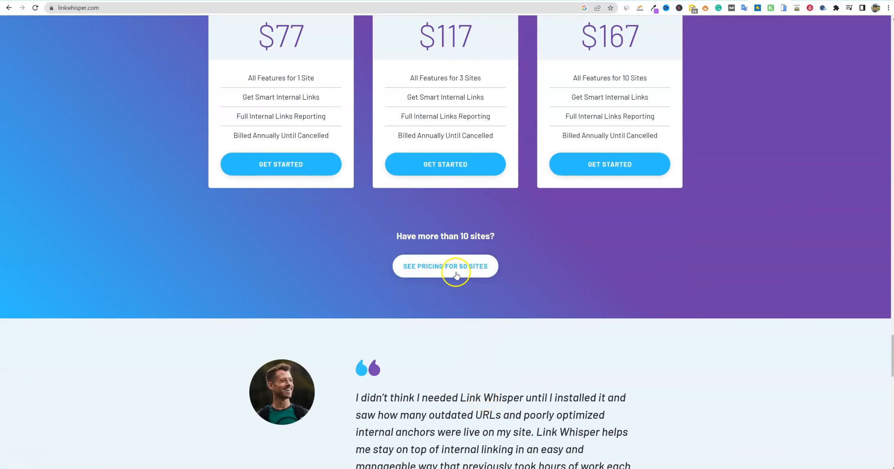
pyautogui.scroll(5, 452, 277)
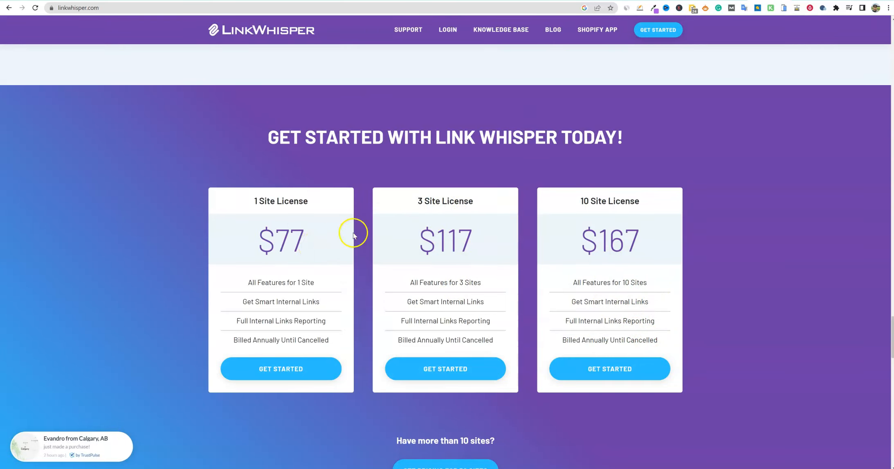
pyautogui.click(457, 371)
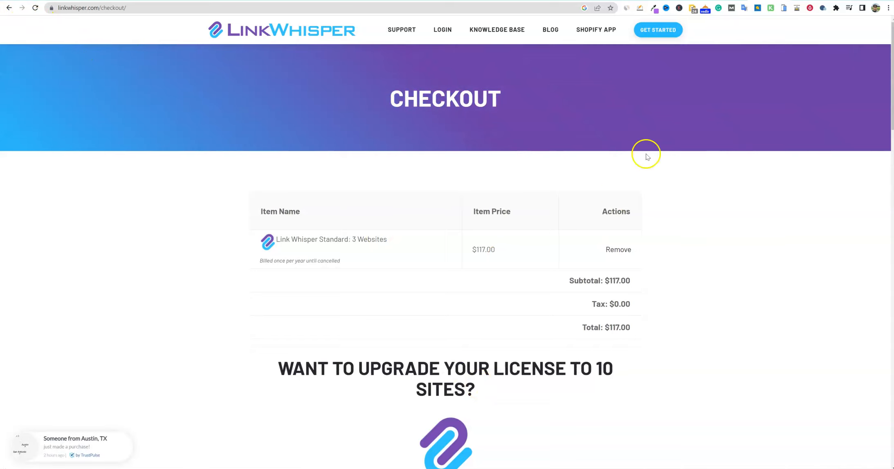
pyautogui.click(10, 9)
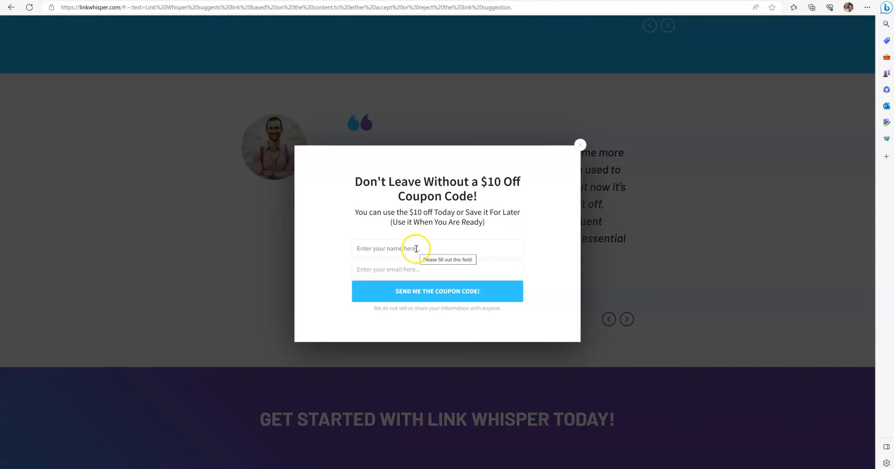
# Request the $10 off coupon code by submitting the first name and e-mail address in the offer form.
pyautogui.click(389, 248)
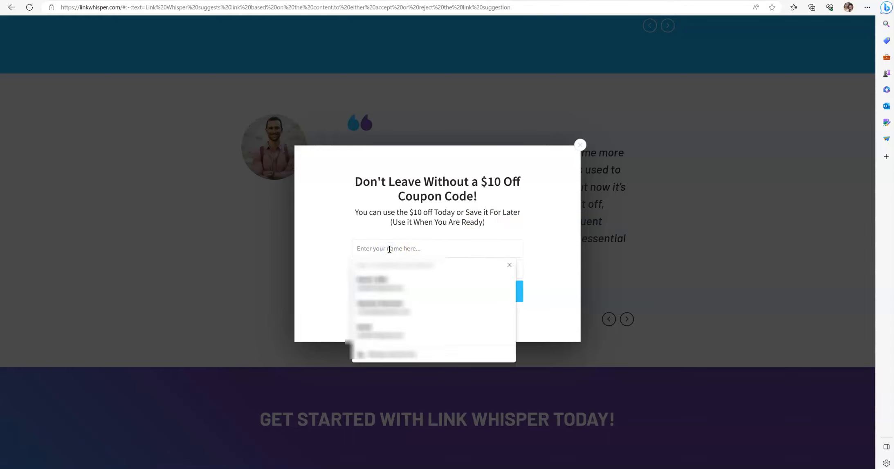
pyautogui.write('David')
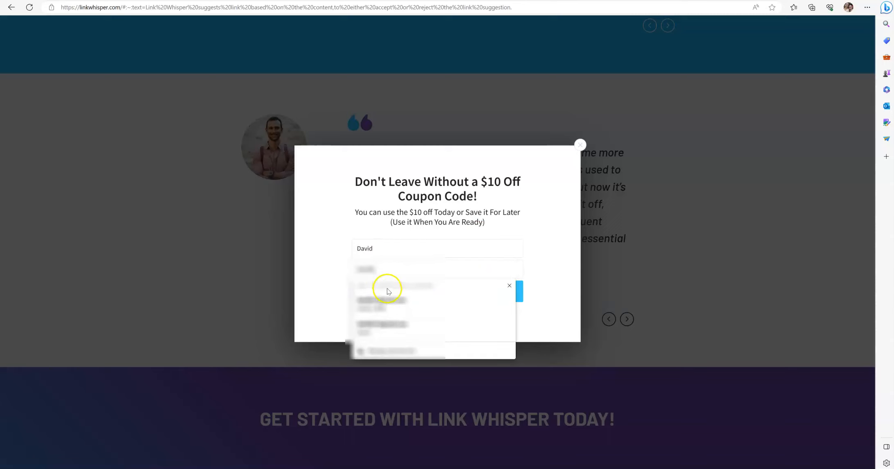
pyautogui.click(382, 311)
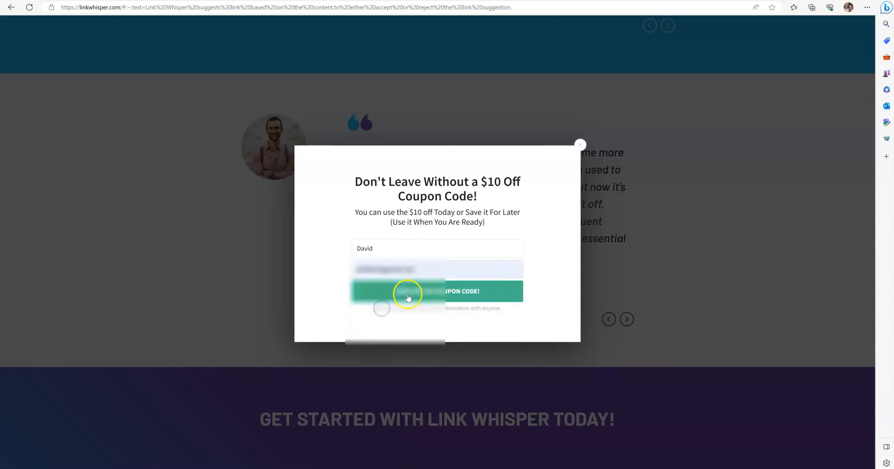
pyautogui.click(446, 294)
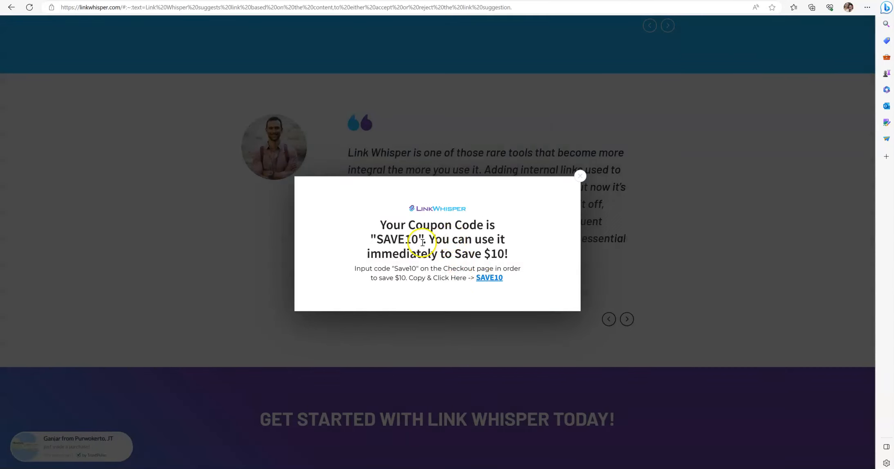
# Copy the coupon code SAVE10 and close the coupon message.
pyautogui.moveTo(418, 242); pyautogui.dragTo(379, 244)
pyautogui.hotkey('ctrl', 'c')
pyautogui.click(580, 177)
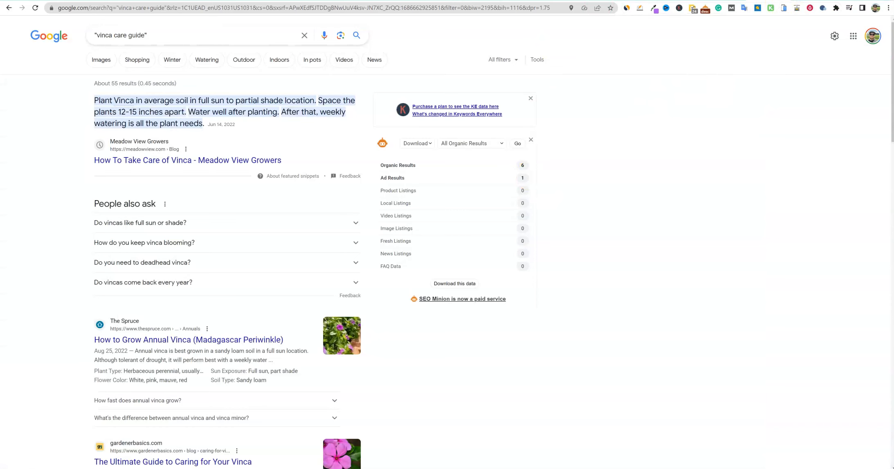
# Search Google for "link whisper ltd" in a new browser tab and open the official Link Whisper website.
pyautogui.hotkey('ctrl', 't')
pyautogui.click(549, 9)
pyautogui.write('link whisper ltd')
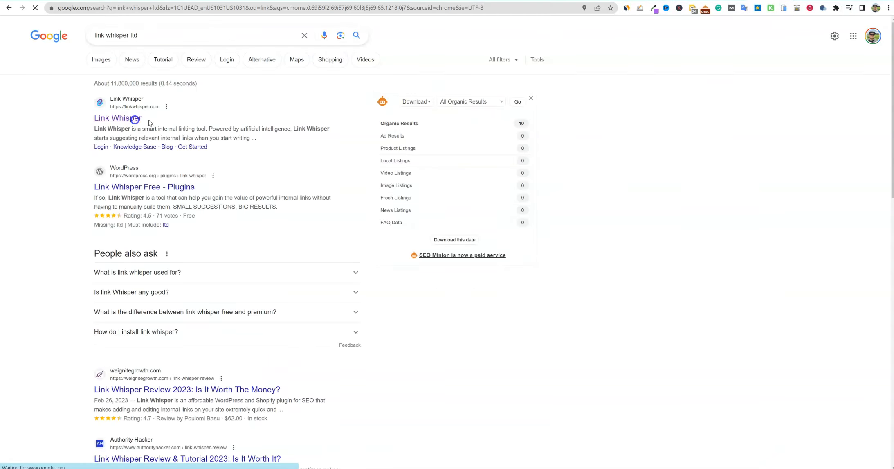
pyautogui.click(131, 117)
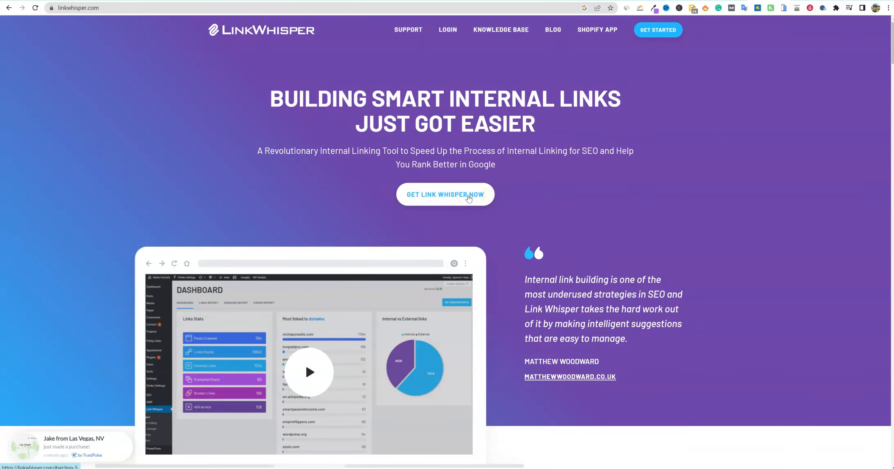
# Start checkout for the 3 Site License and apply the discount code SAVE10 to the order.
pyautogui.click(466, 198)
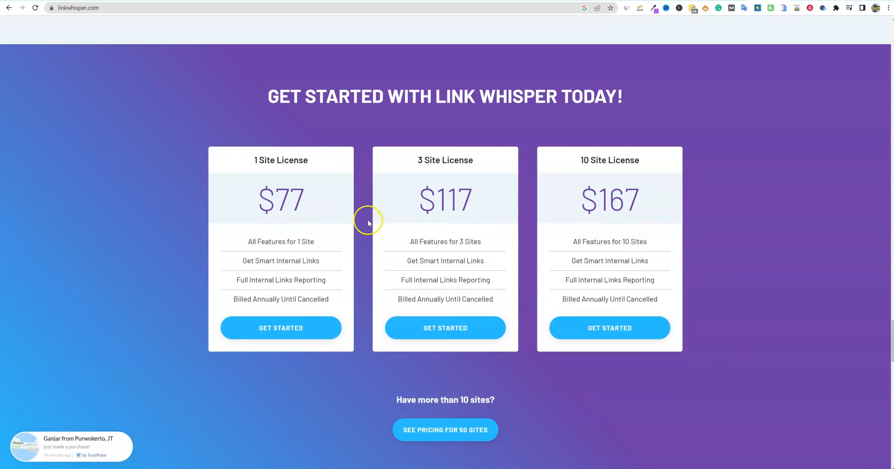
pyautogui.click(449, 330)
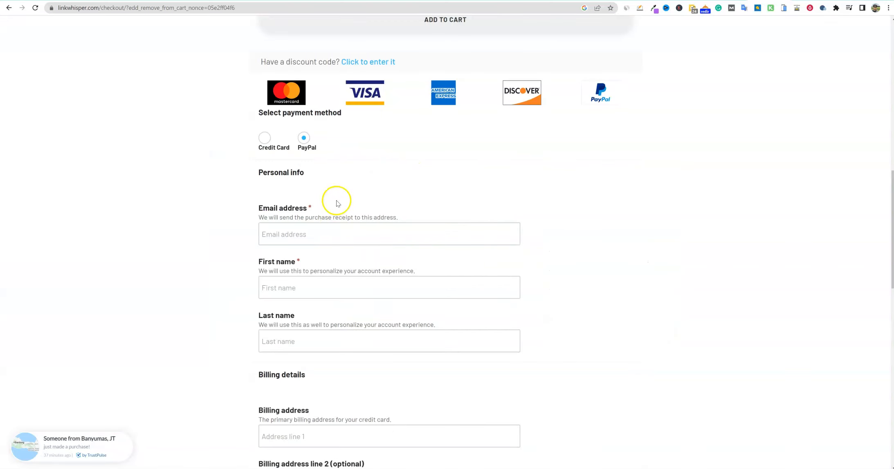
pyautogui.scroll(3, 296, 236)
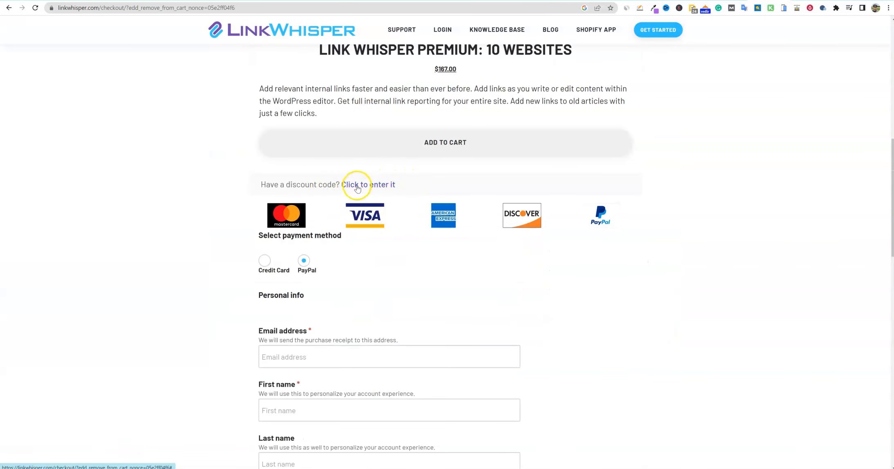
pyautogui.click(356, 183)
pyautogui.write('SAVE10')
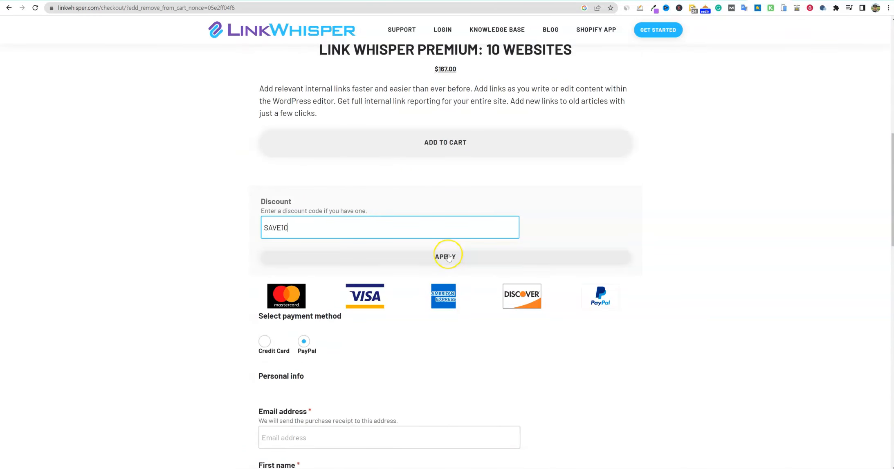
pyautogui.click(449, 257)
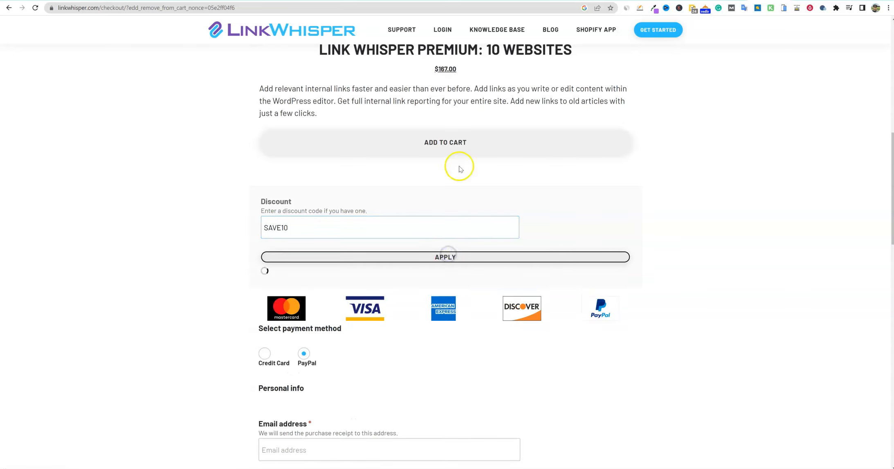
# Examine the order summary and the payment method and personal info sections of the checkout page.
pyautogui.scroll(7, 448, 319)
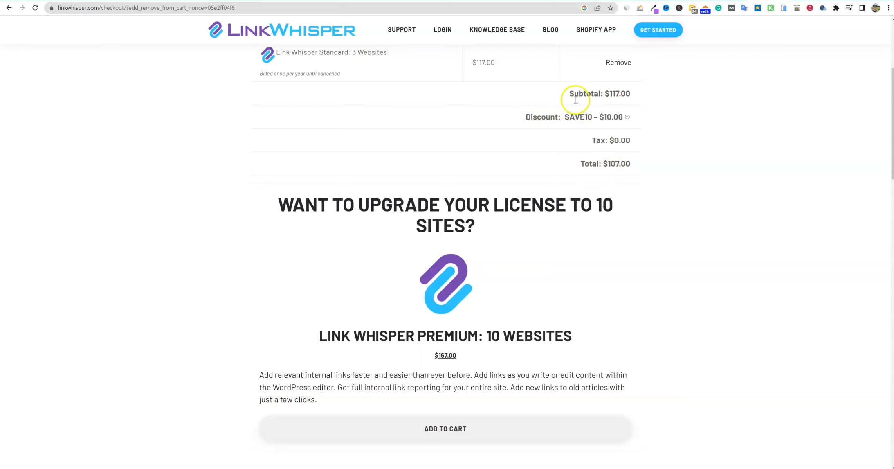
pyautogui.scroll(-2, 410, 272)
pyautogui.scroll(-7, 409, 270)
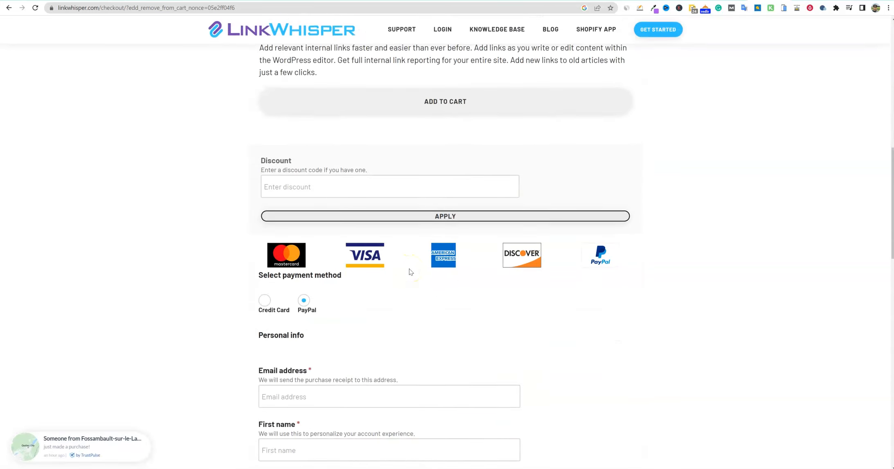
pyautogui.scroll(-1, 325, 306)
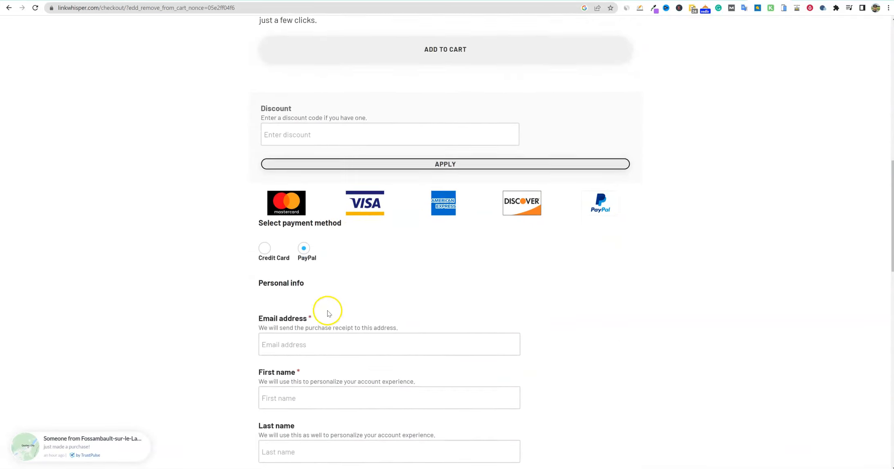
pyautogui.scroll(-3, 315, 340)
pyautogui.scroll(1, 320, 335)
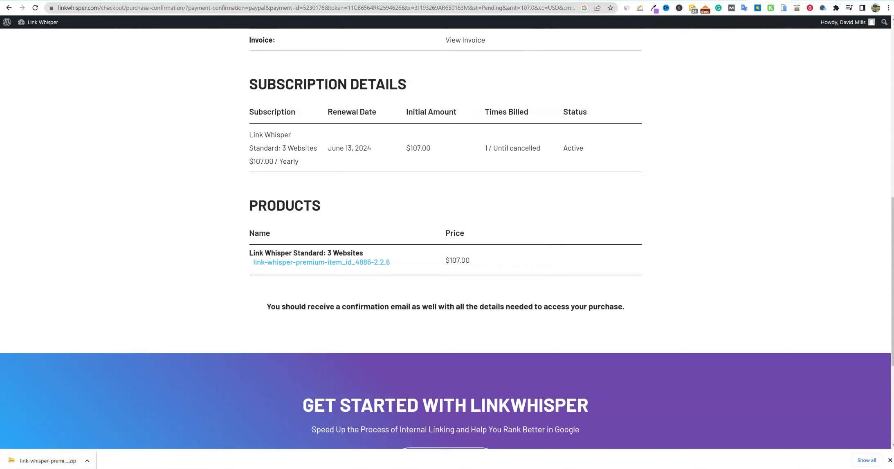
# Open the newbiegardening.com WordPress admin in a new browser tab and log in with the saved credentials.
pyautogui.hotkey('ctrl', 't')
pyautogui.click(551, 9)
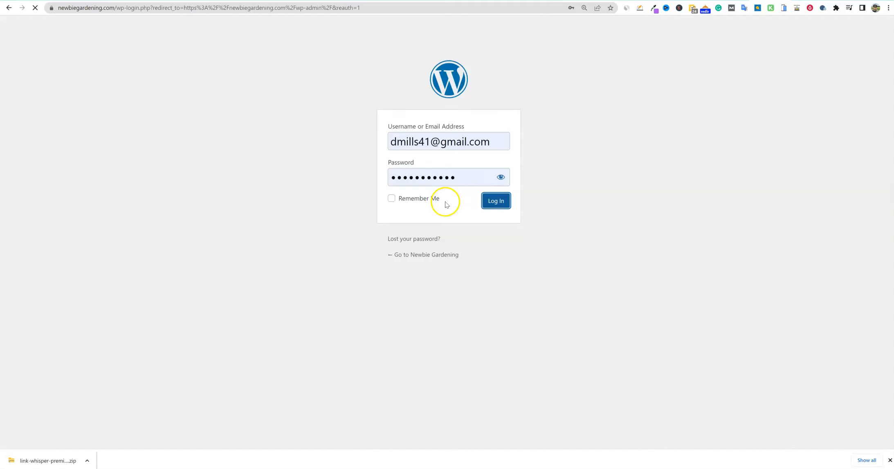
pyautogui.press('Return')
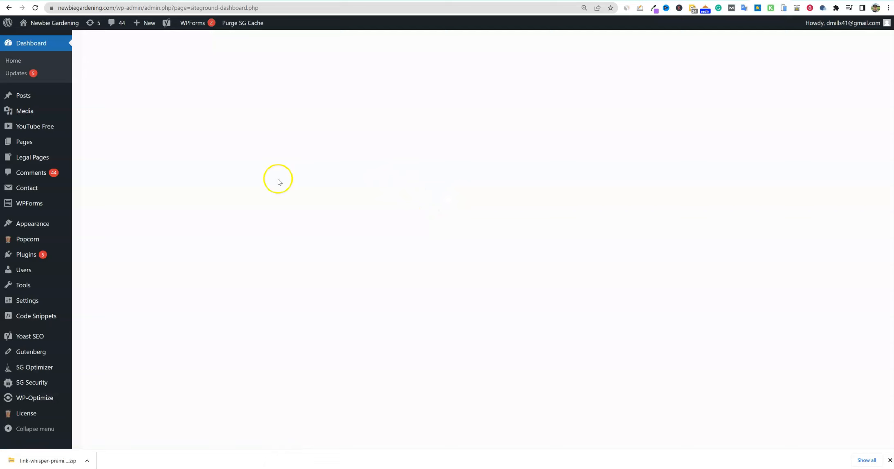
# Install the plugin from link-whisper-premium-item_id_4886-2.2.6.zip on the WordPress site and activate it.
pyautogui.moveTo(28, 254)
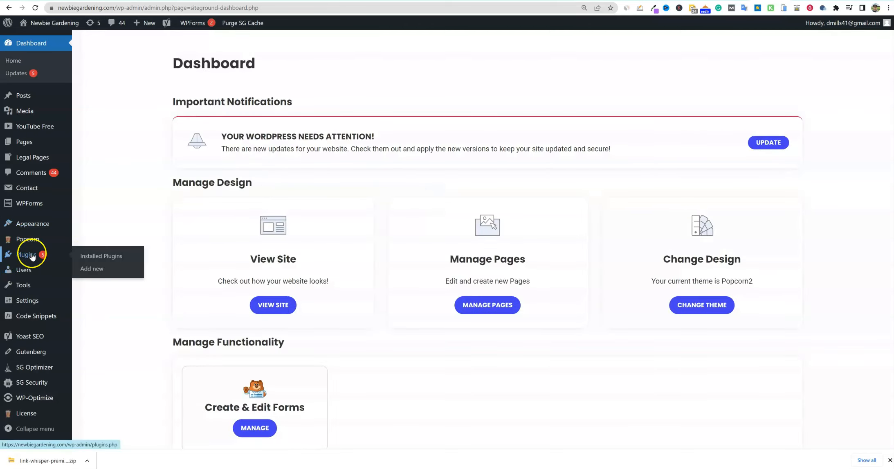
pyautogui.click(92, 267)
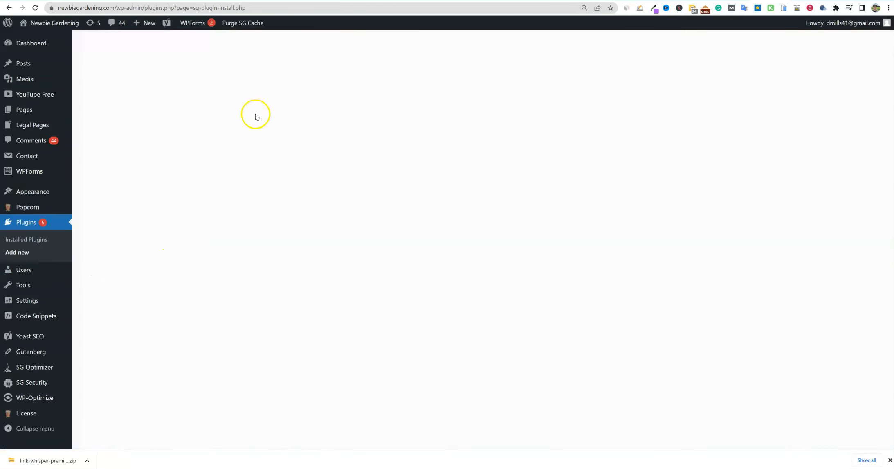
pyautogui.click(532, 102)
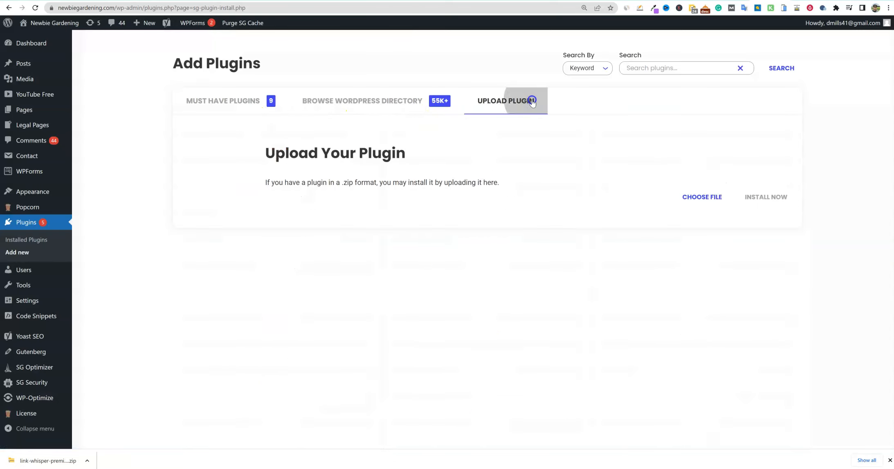
pyautogui.click(709, 195)
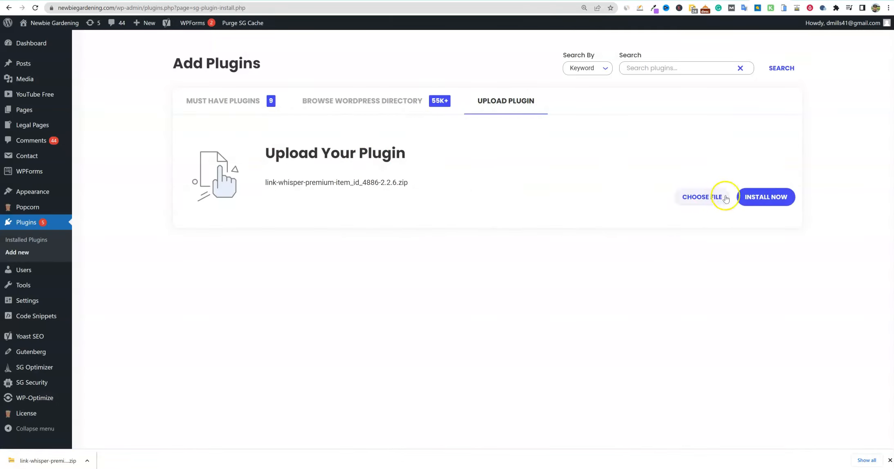
pyautogui.click(753, 197)
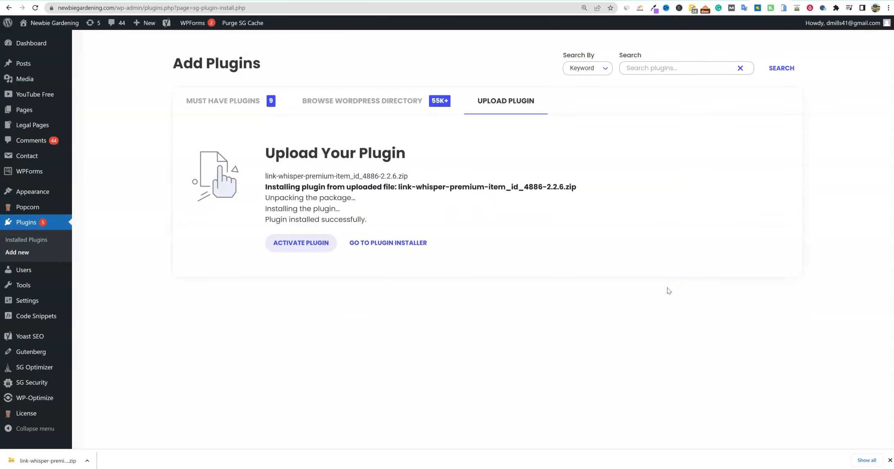
pyautogui.click(307, 243)
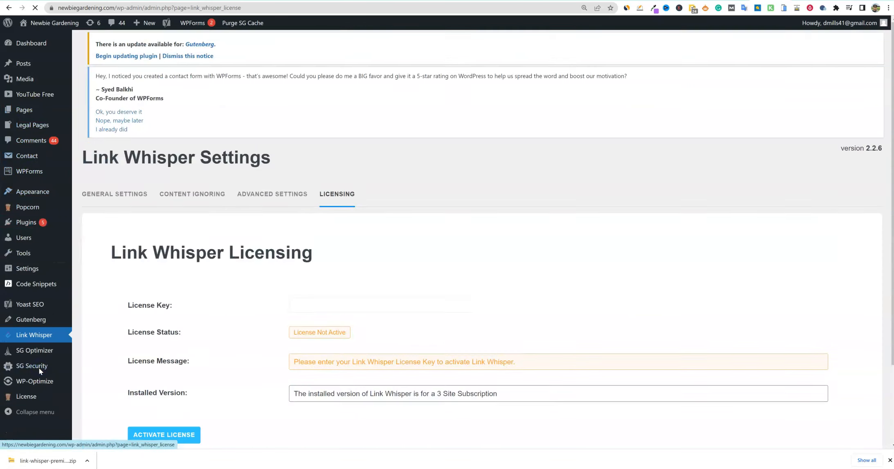
# Enter the Link Whisper license key and activate the license, and dismiss the browser's download bar.
pyautogui.scroll(-2, 199, 368)
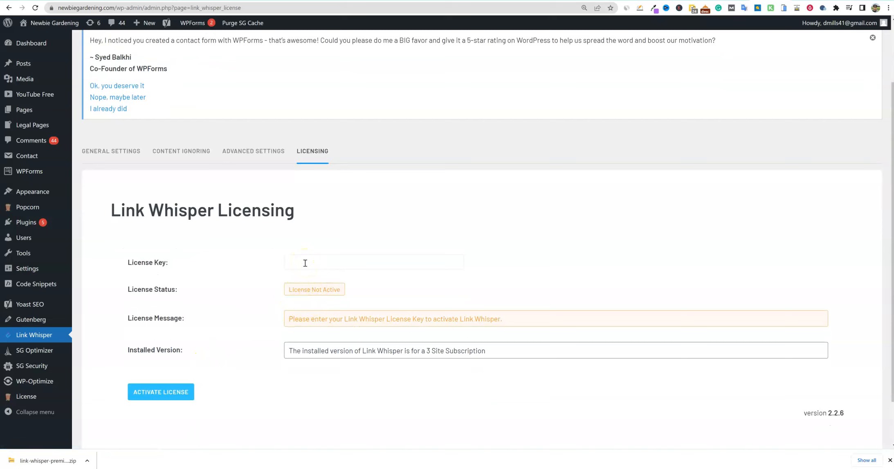
pyautogui.click(182, 389)
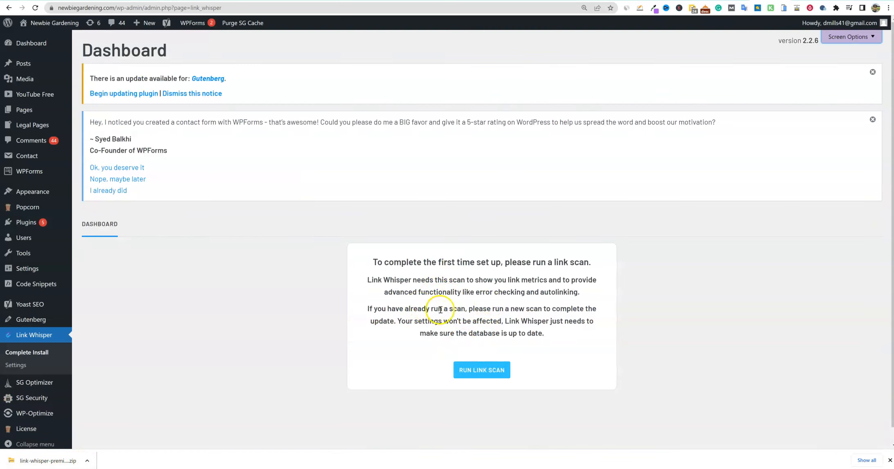
pyautogui.click(889, 461)
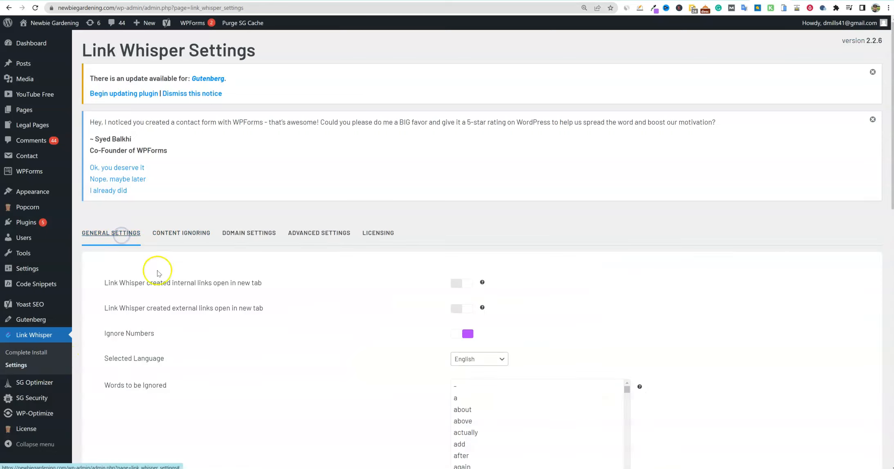
# Enable Pages under the post types to process in Link Whisper's general settings.
pyautogui.scroll(-3, 233, 307)
pyautogui.scroll(-2, 471, 276)
pyautogui.scroll(-2, 400, 335)
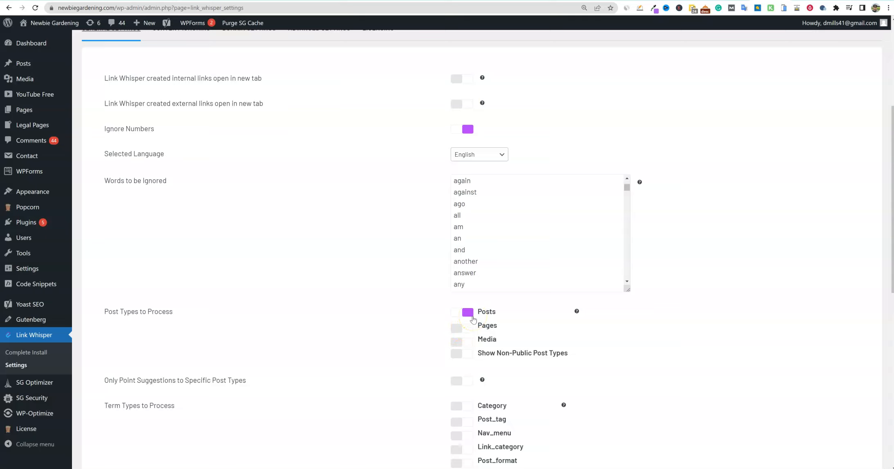
pyautogui.click(465, 328)
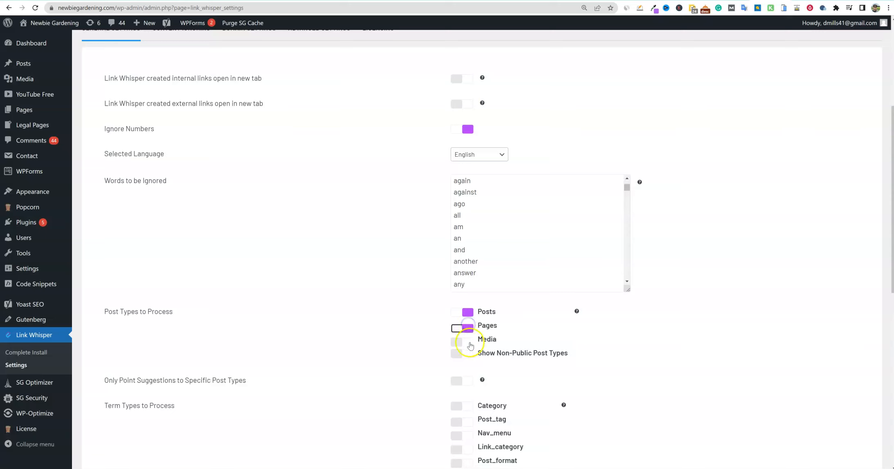
pyautogui.scroll(-1, 471, 345)
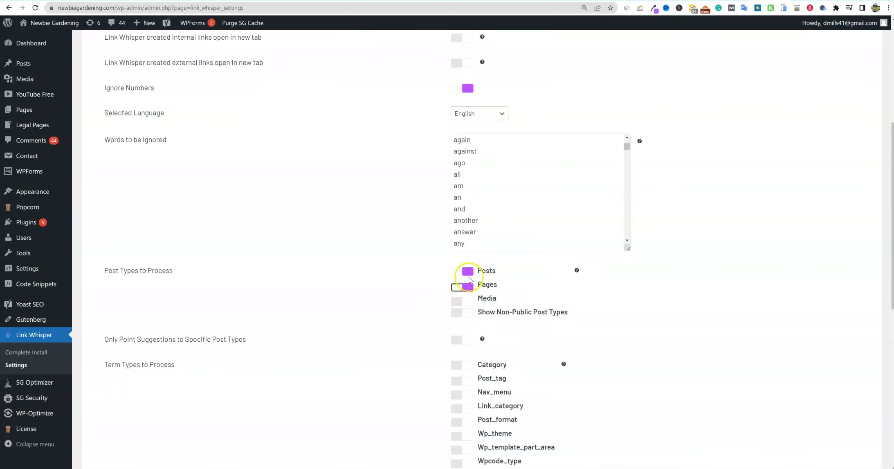
# Save the Link Whisper general settings and open the plugin's dashboard.
pyautogui.scroll(-10, 228, 354)
pyautogui.click(133, 397)
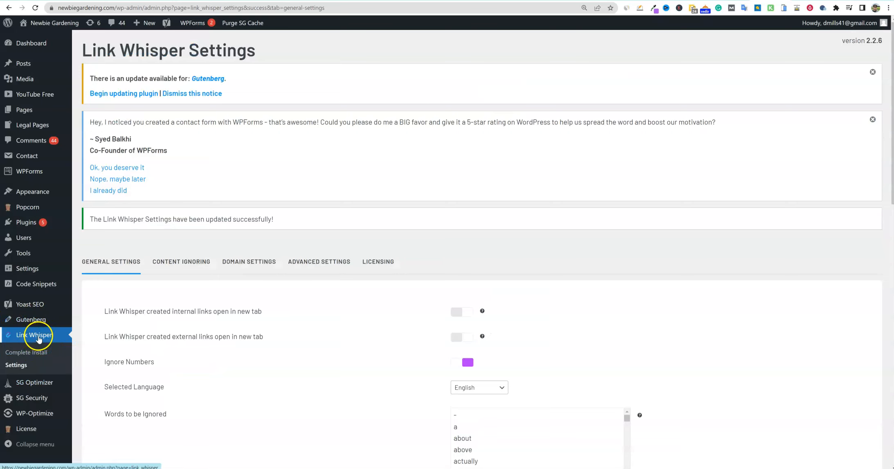
pyautogui.click(38, 336)
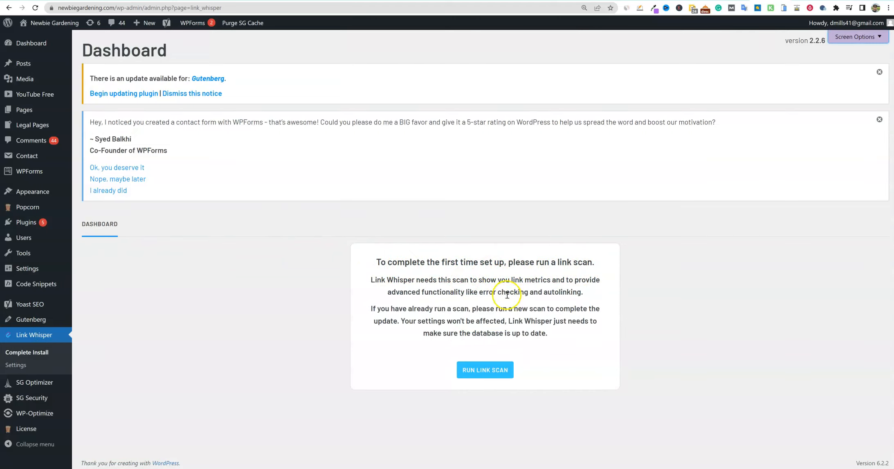
# Open the list of all posts, sort it by date with the oldest first, and look through the publish dates.
pyautogui.moveTo(20, 327)
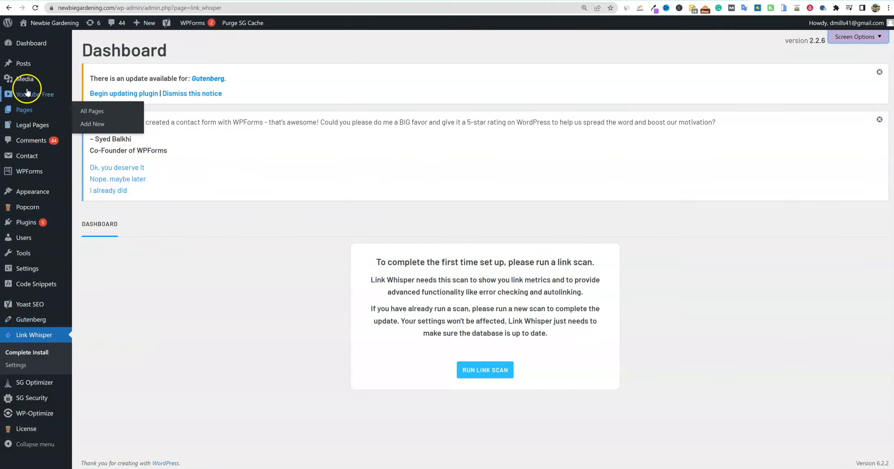
pyautogui.moveTo(27, 65)
pyautogui.click(87, 67)
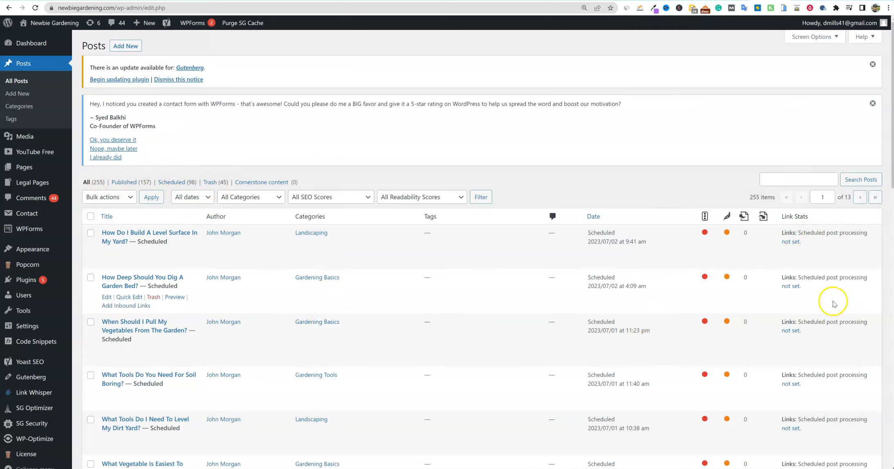
pyautogui.click(601, 220)
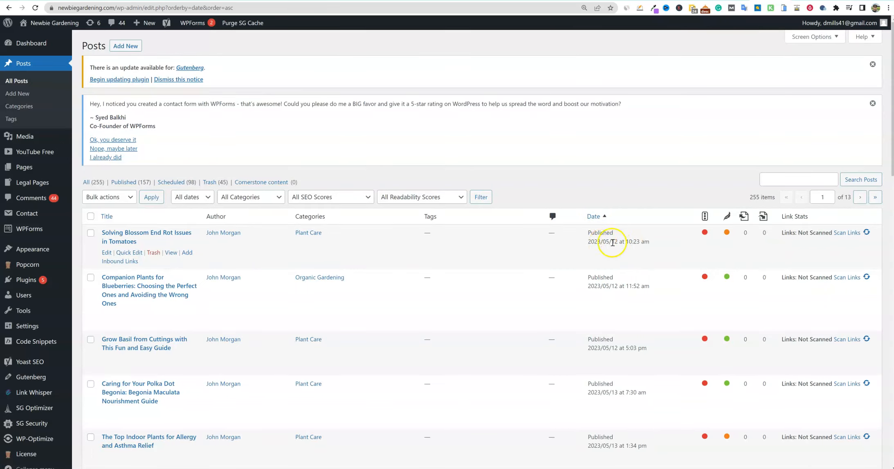
pyautogui.scroll(-5, 614, 250)
pyautogui.scroll(-10, 622, 354)
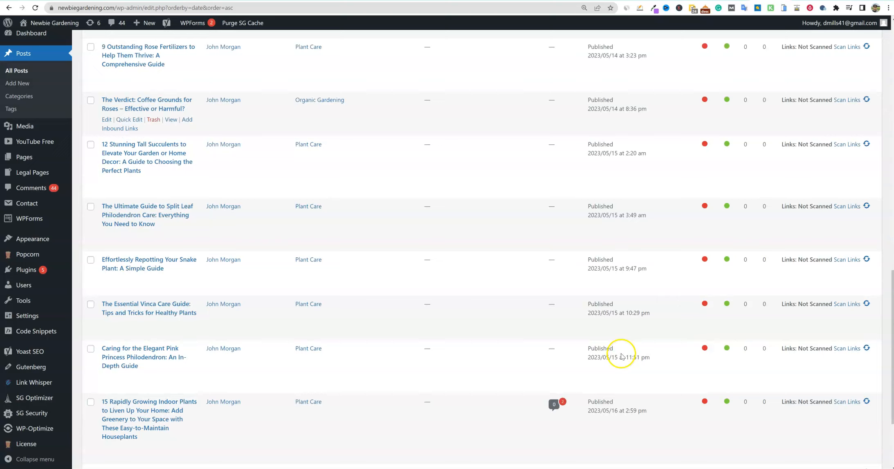
pyautogui.scroll(12, 622, 354)
pyautogui.scroll(4, 621, 355)
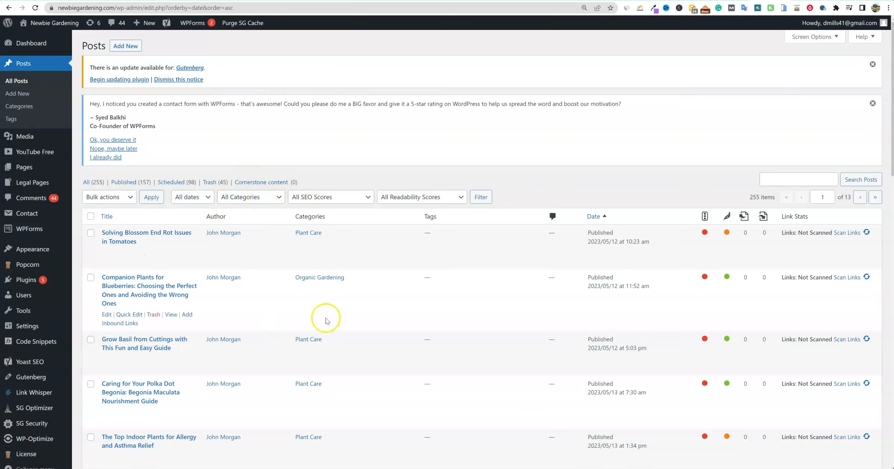
# Open Google Search Console for newbiegardening.com in a new browser tab and review its performance and indexing overview.
pyautogui.hotkey('ctrl', 't')
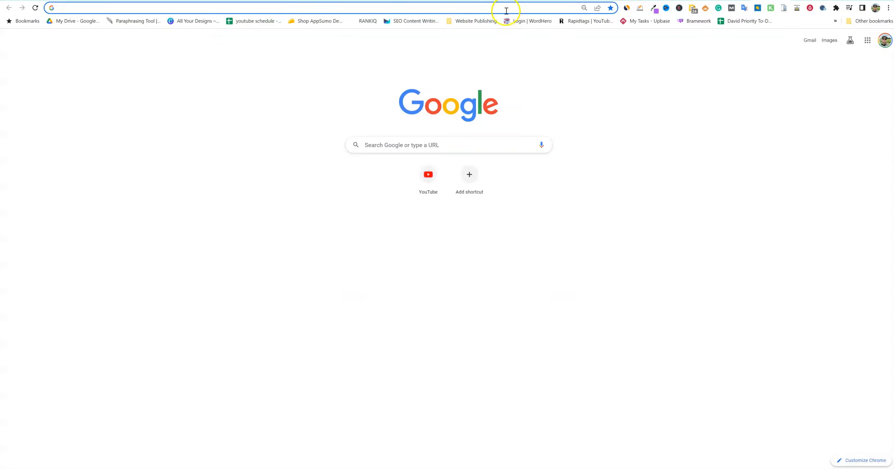
pyautogui.click(507, 9)
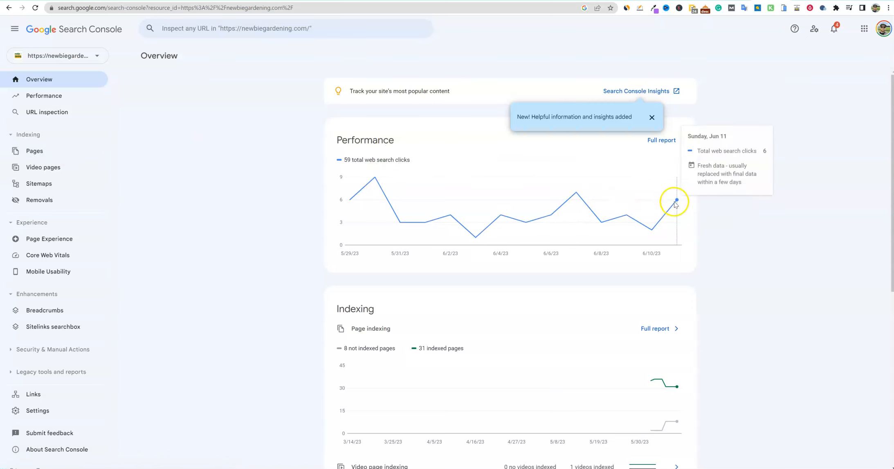
pyautogui.scroll(-5, 566, 227)
pyautogui.scroll(5, 414, 163)
# Open the Page indexing report, hide the not-indexed pages from the chart, and examine the reasons pages aren't indexed.
pyautogui.click(36, 150)
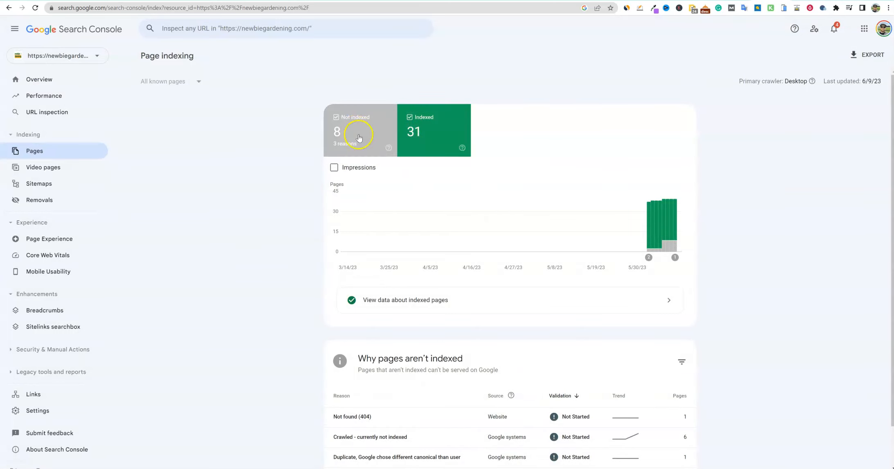
pyautogui.scroll(-2, 568, 288)
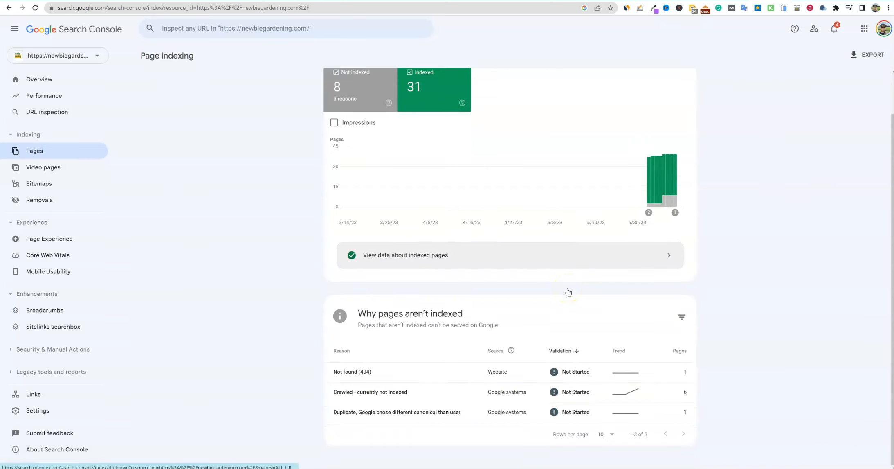
pyautogui.scroll(2, 568, 289)
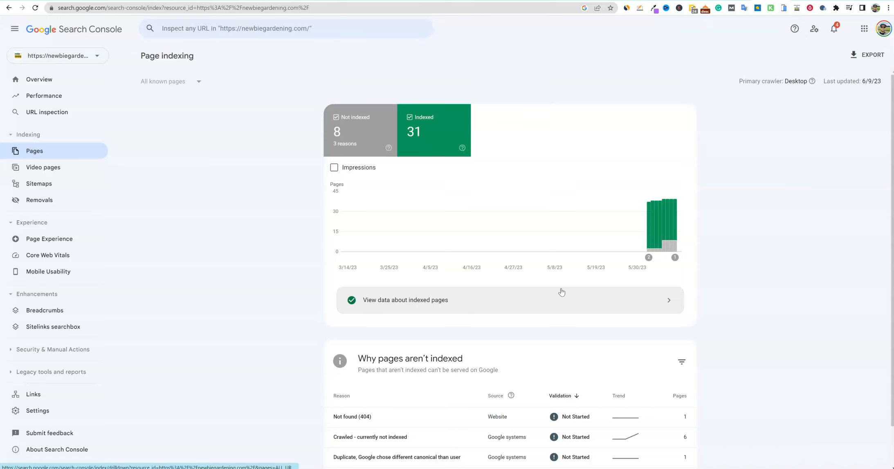
pyautogui.click(575, 252)
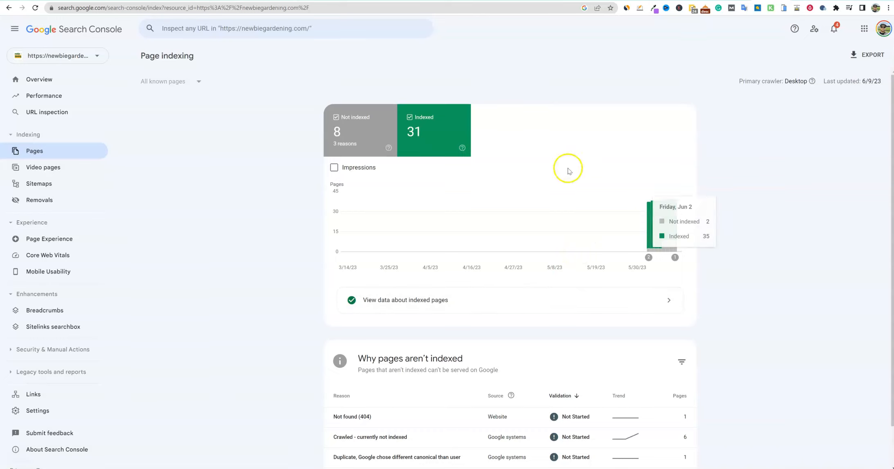
pyautogui.click(364, 141)
pyautogui.scroll(-1, 399, 277)
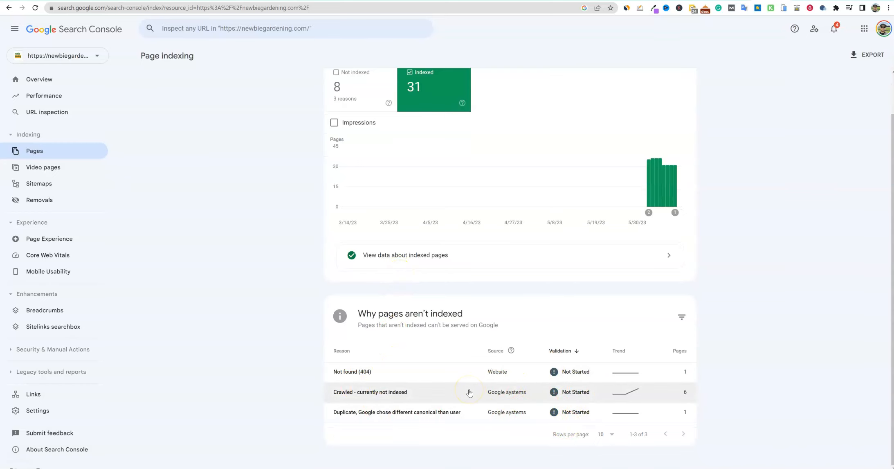
pyautogui.scroll(1, 469, 393)
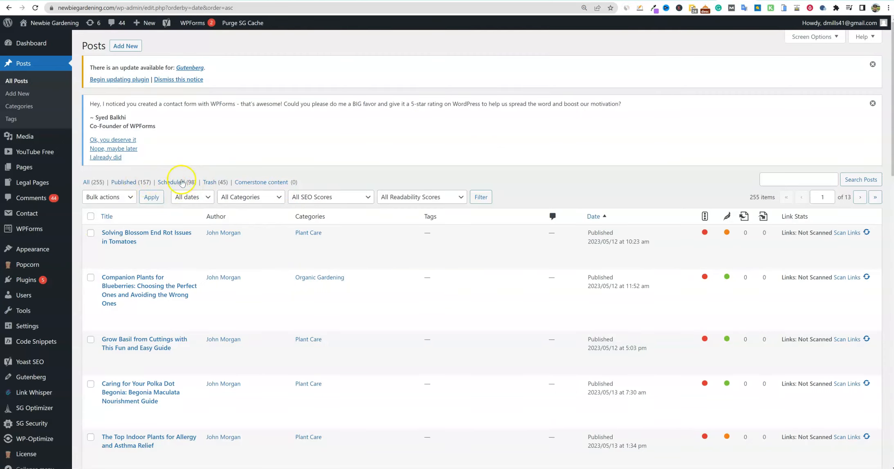
# Switch back to the WordPress posts list and look through the published posts.
pyautogui.scroll(-4, 161, 286)
pyautogui.scroll(-4, 160, 288)
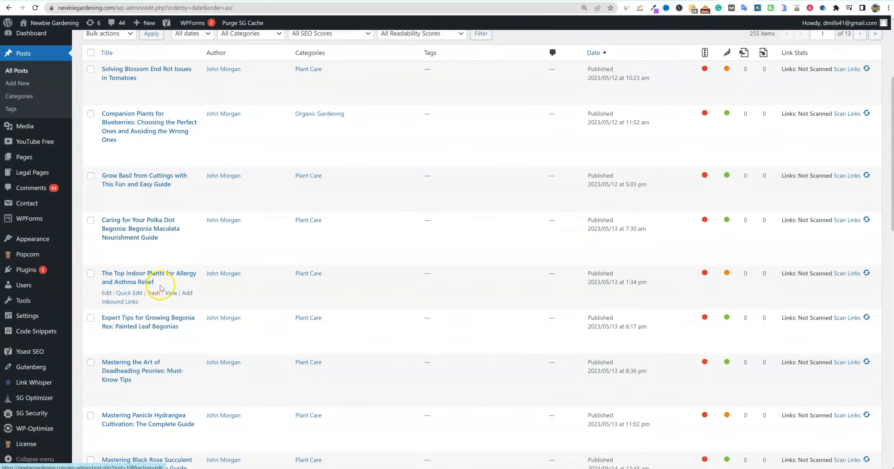
pyautogui.moveTo(38, 276)
pyautogui.scroll(8, 39, 276)
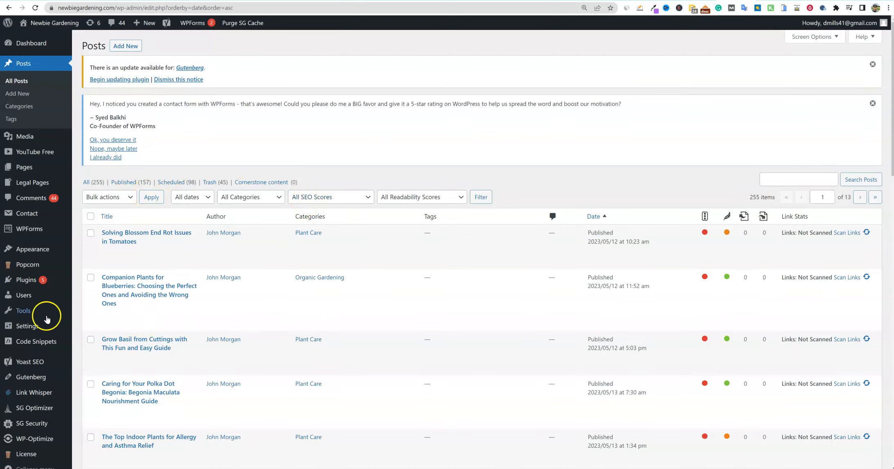
# Return to the Link Whisper dashboard, run the first-time link scan, and dismiss the completion message.
pyautogui.scroll(-2, 32, 364)
pyautogui.scroll(-4, 32, 365)
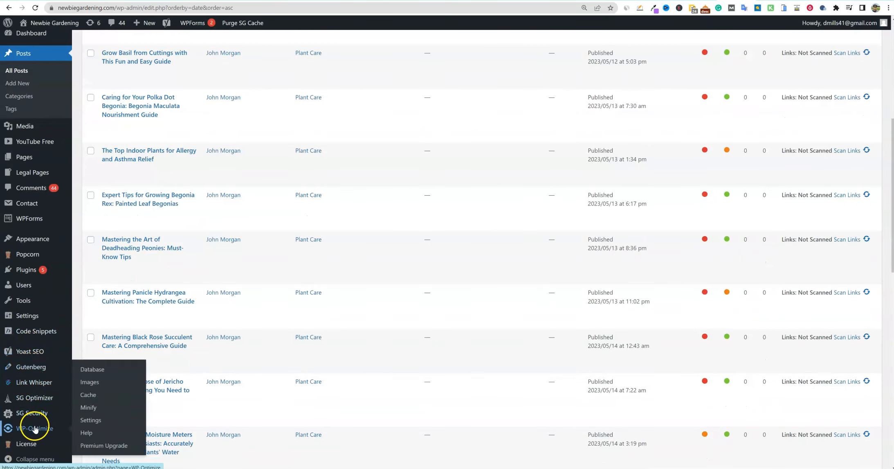
pyautogui.moveTo(31, 387)
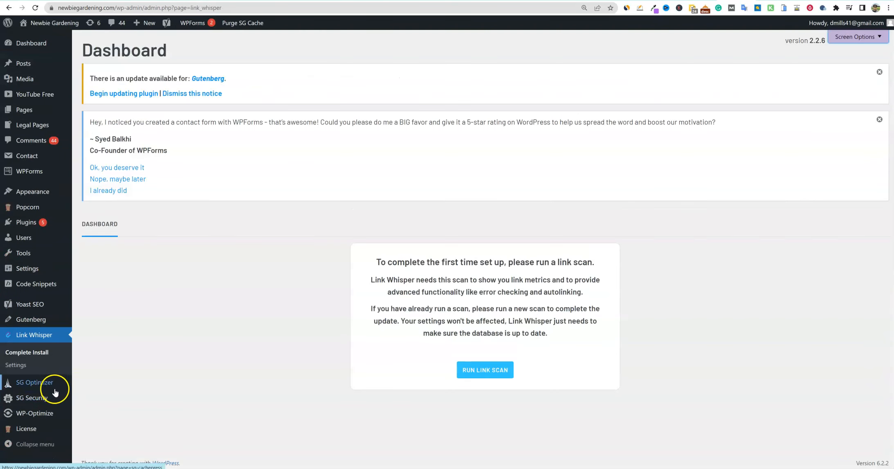
pyautogui.click(488, 377)
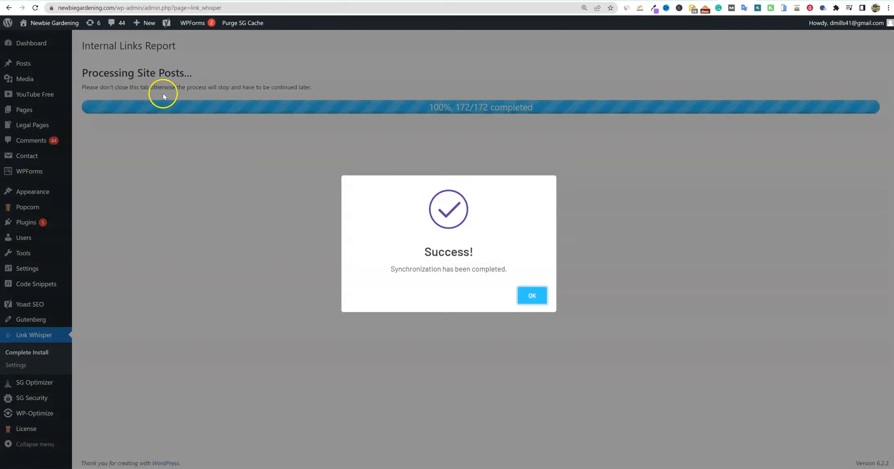
pyautogui.click(531, 297)
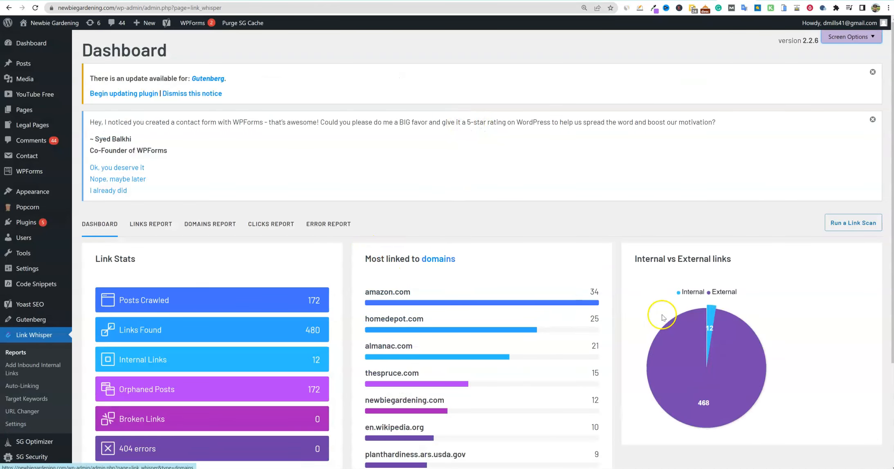
# Examine the shares of internal and external links in the dashboard's pie chart.
pyautogui.moveTo(739, 361)
pyautogui.scroll(-1, 736, 366)
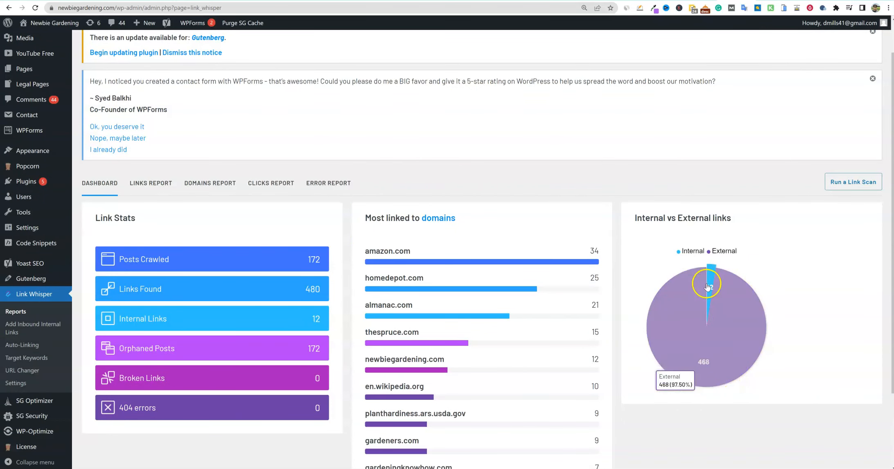
pyautogui.moveTo(712, 285)
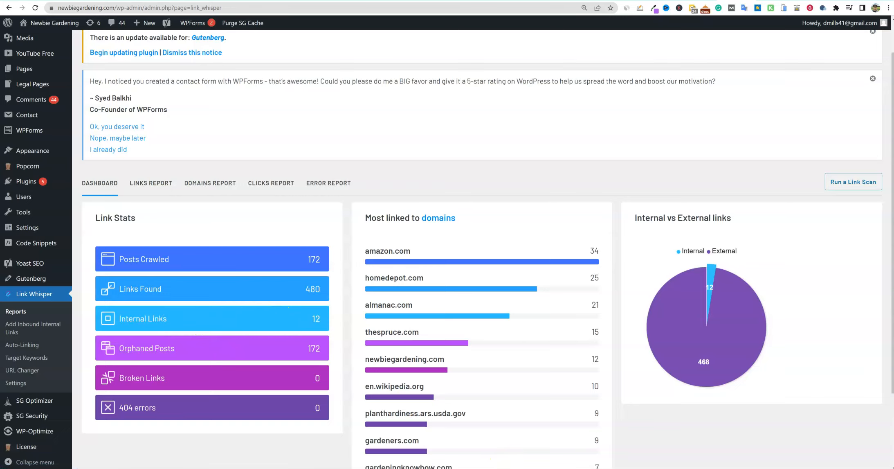
# Switch to the Calculator, multiply 10 by 130, and return to the Link Whisper dashboard.
pyautogui.moveTo(638, 468)
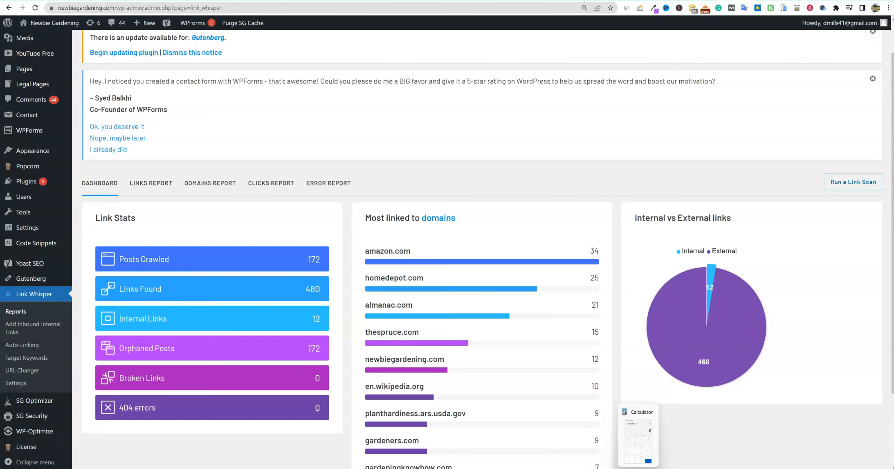
pyautogui.click(638, 438)
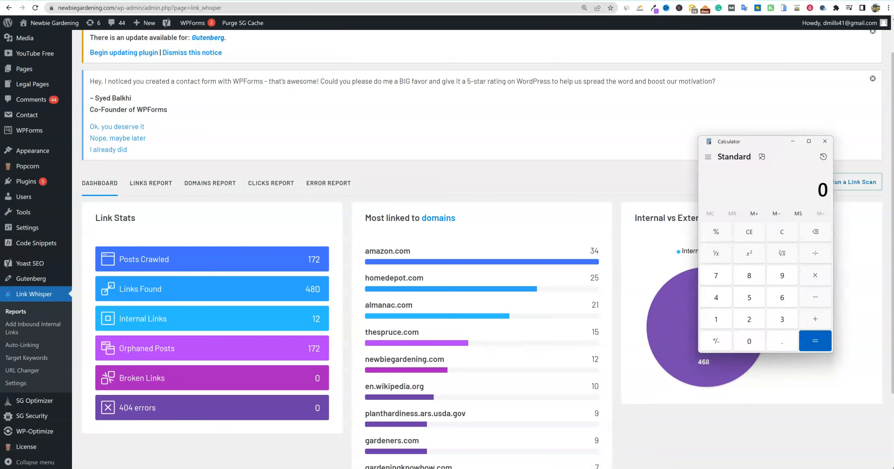
pyautogui.click(716, 319)
pyautogui.click(749, 341)
pyautogui.click(816, 275)
pyautogui.click(720, 321)
pyautogui.click(782, 320)
pyautogui.click(750, 341)
pyautogui.click(816, 341)
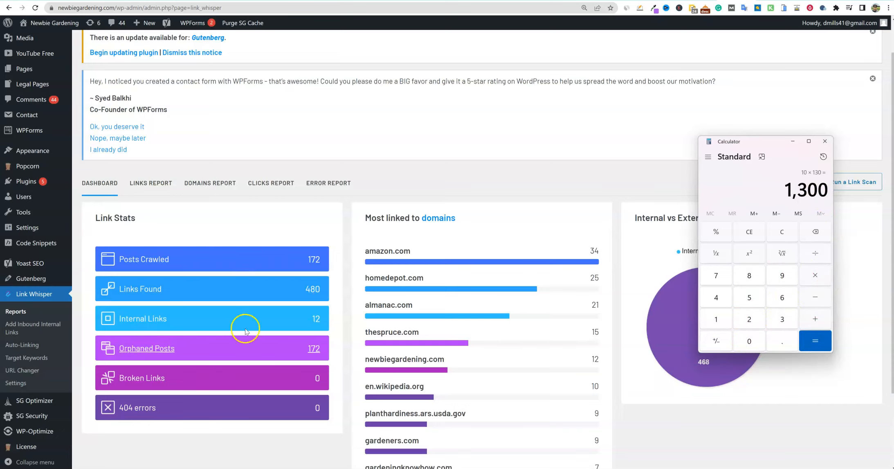
pyautogui.click(500, 201)
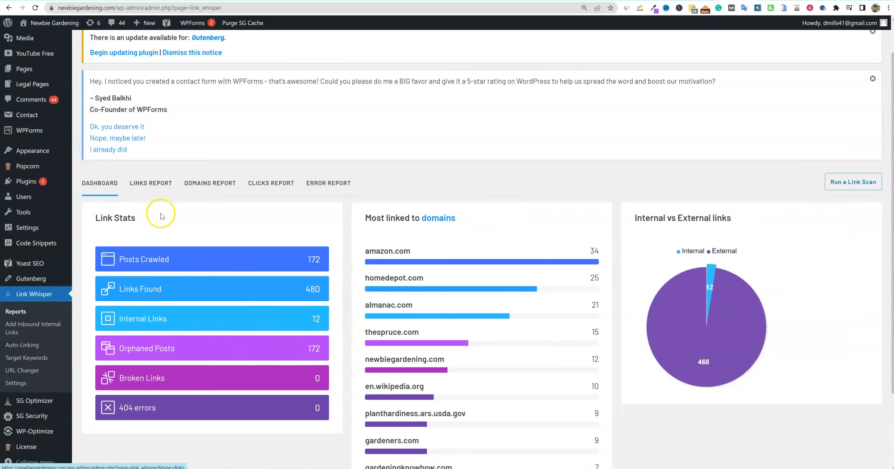
# Review the dashboard's link charts and open the Links Report to examine the posts' inbound and outbound links.
pyautogui.scroll(-2, 286, 225)
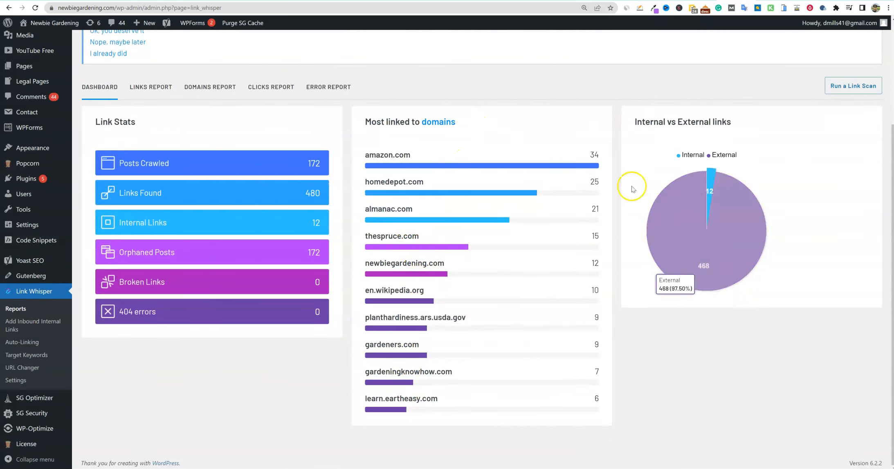
pyautogui.scroll(1, 368, 389)
pyautogui.scroll(-1, 351, 393)
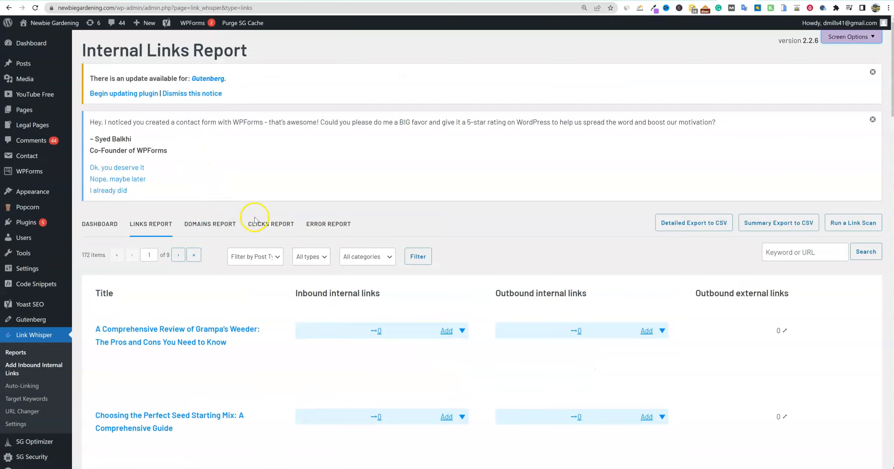
pyautogui.scroll(-5, 262, 234)
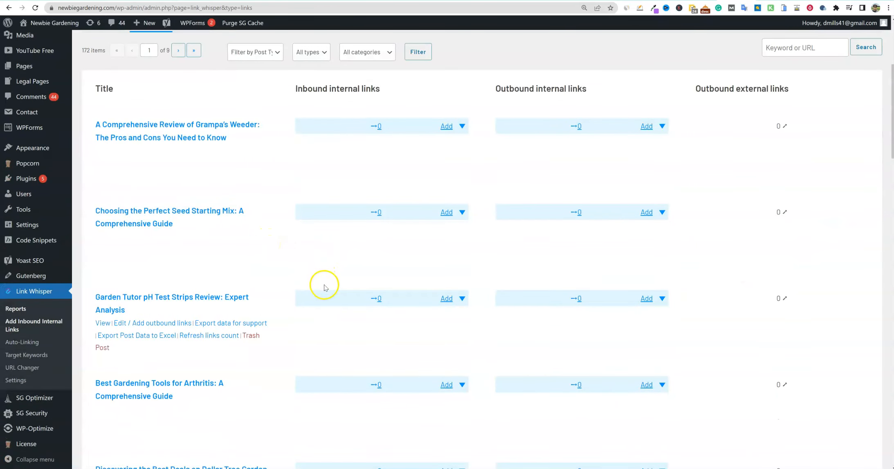
pyautogui.scroll(5, 111, 233)
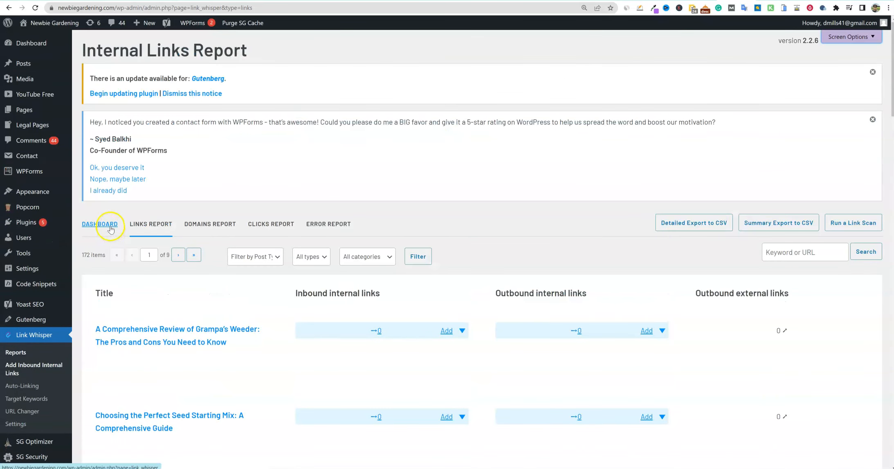
# Return to the Link Whisper dashboard and review the link stats, including orphaned posts and broken links.
pyautogui.click(99, 224)
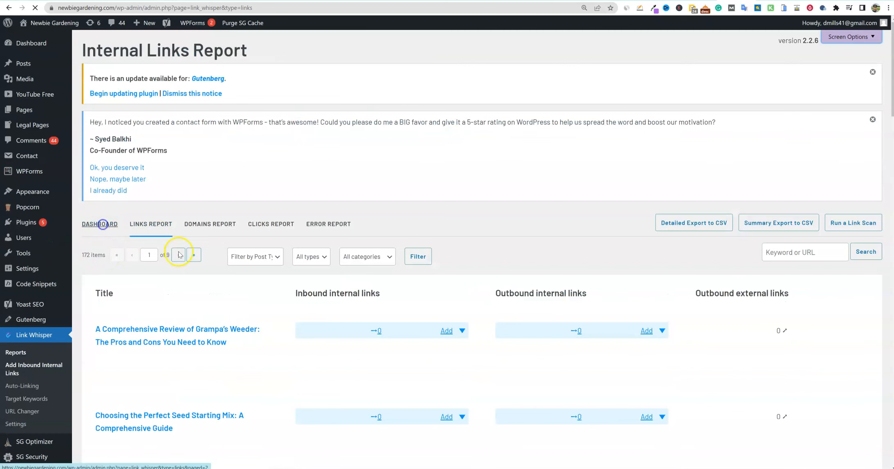
pyautogui.scroll(-3, 202, 268)
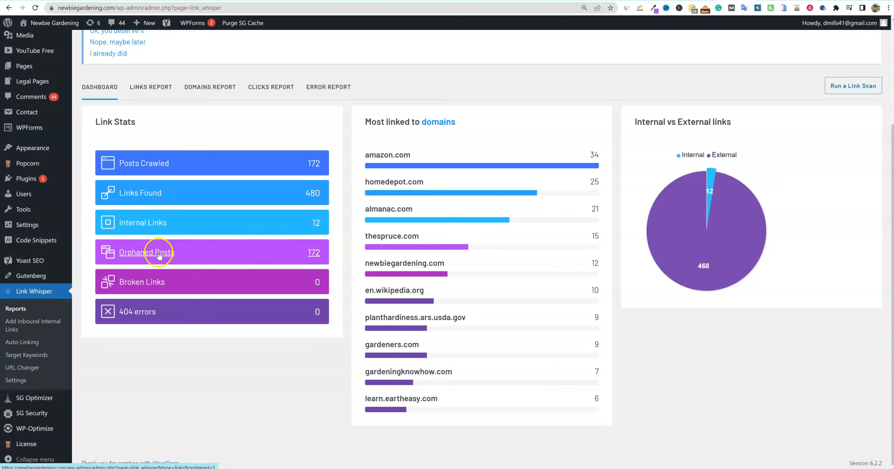
pyautogui.scroll(3, 216, 295)
pyautogui.scroll(-2, 220, 294)
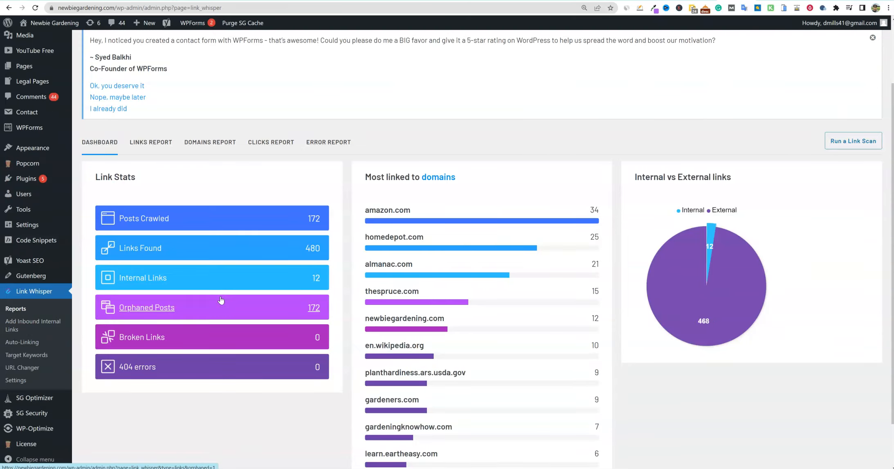
pyautogui.scroll(-1, 323, 323)
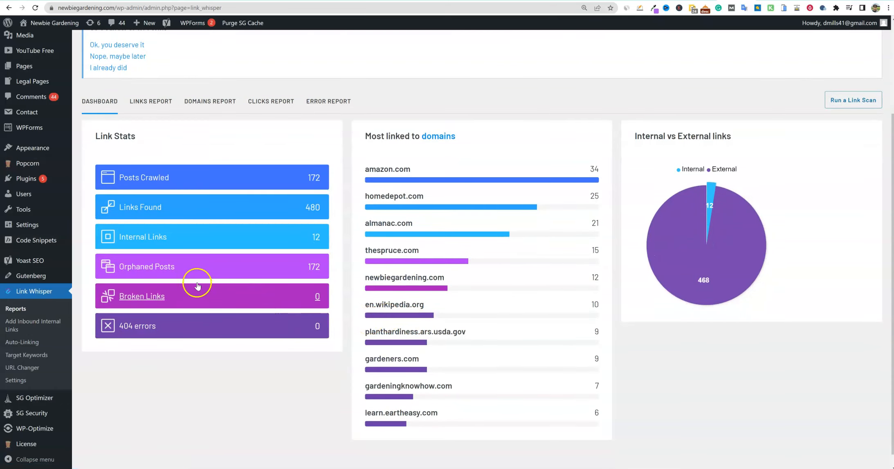
# Open the Orphaned Posts report and examine the listed posts' inbound, outbound internal and outbound external links.
pyautogui.click(170, 266)
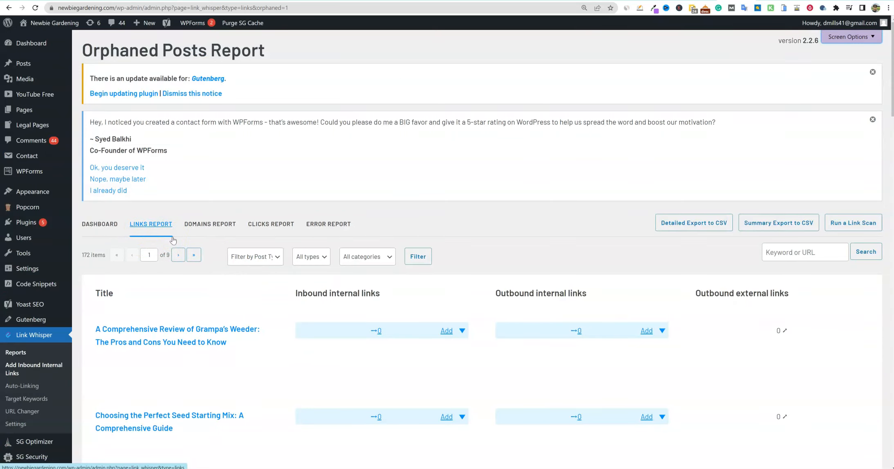
pyautogui.scroll(-3, 209, 235)
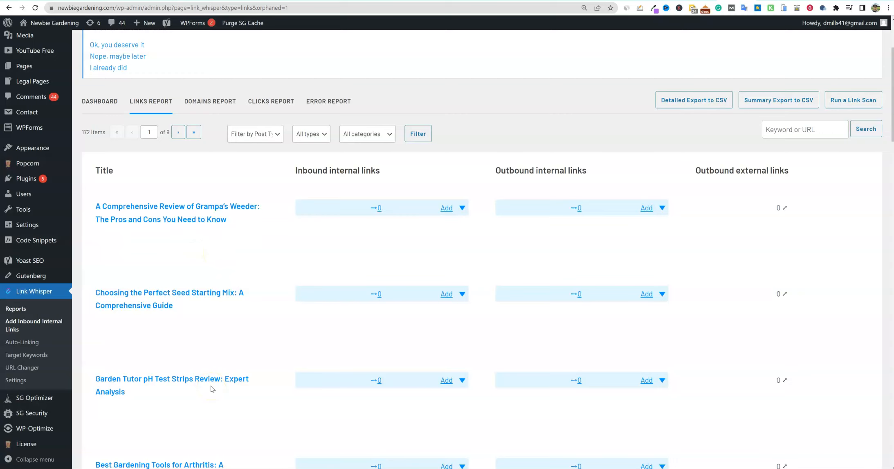
pyautogui.moveTo(212, 388)
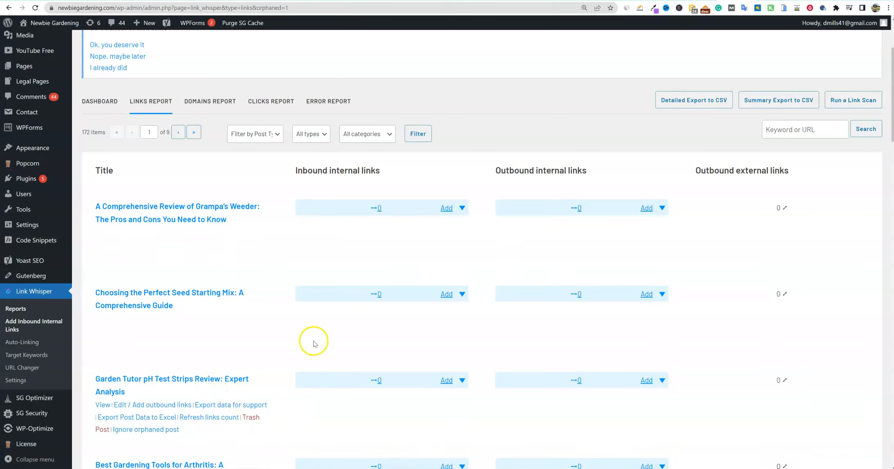
pyautogui.scroll(-1, 703, 243)
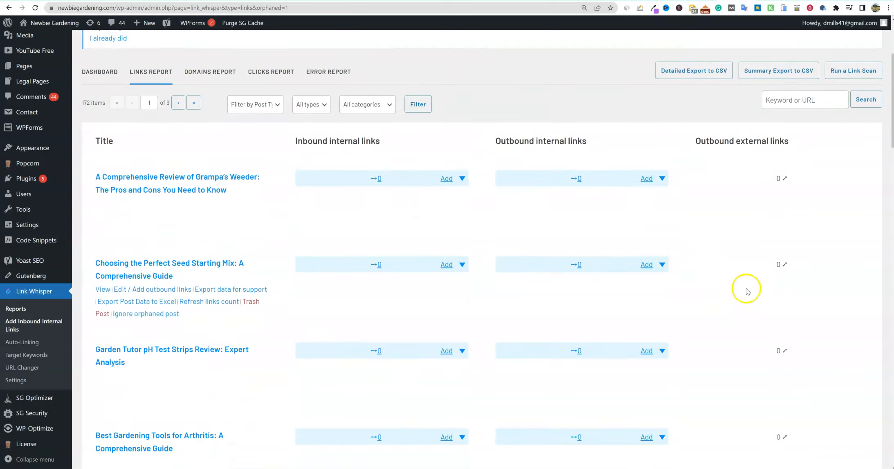
pyautogui.scroll(-16, 792, 279)
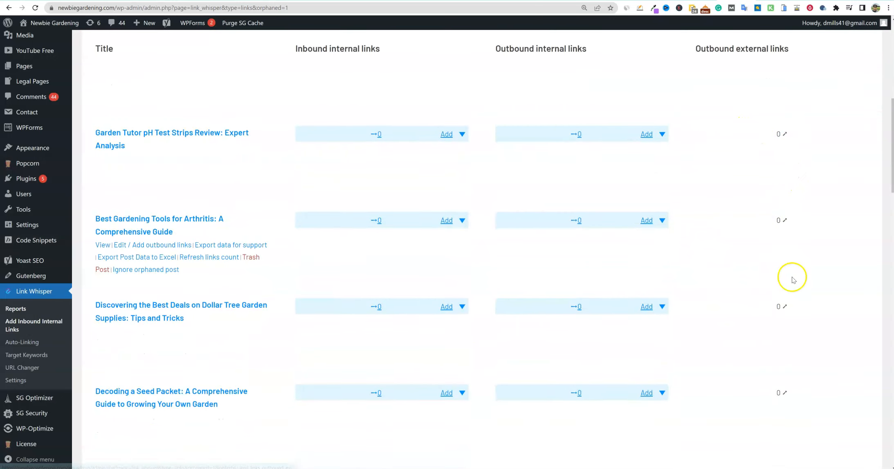
pyautogui.scroll(-15, 824, 308)
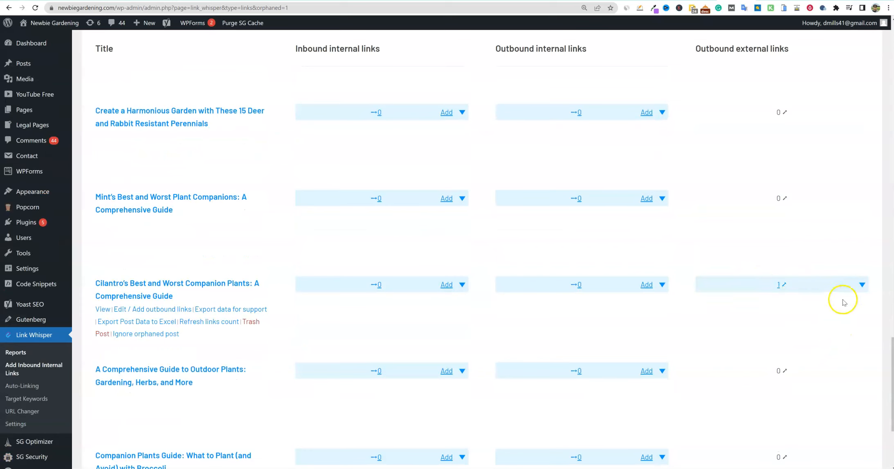
# Expand the outbound external link details of the "Cilantro's Best and Worst Companion Plants" post, check its URL and anchor text, and collapse them.
pyautogui.click(862, 285)
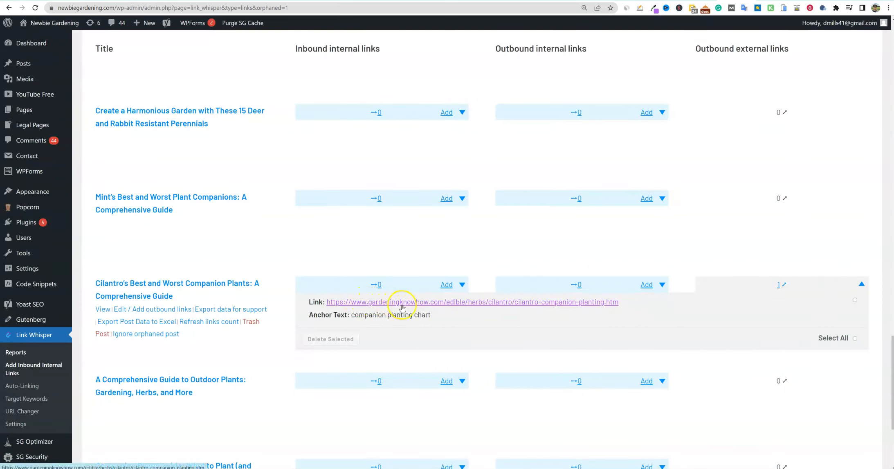
pyautogui.click(862, 284)
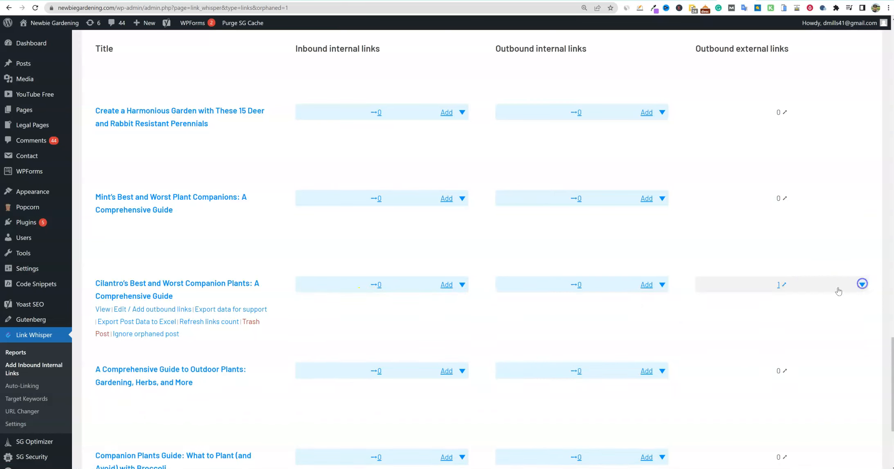
pyautogui.scroll(20, 379, 279)
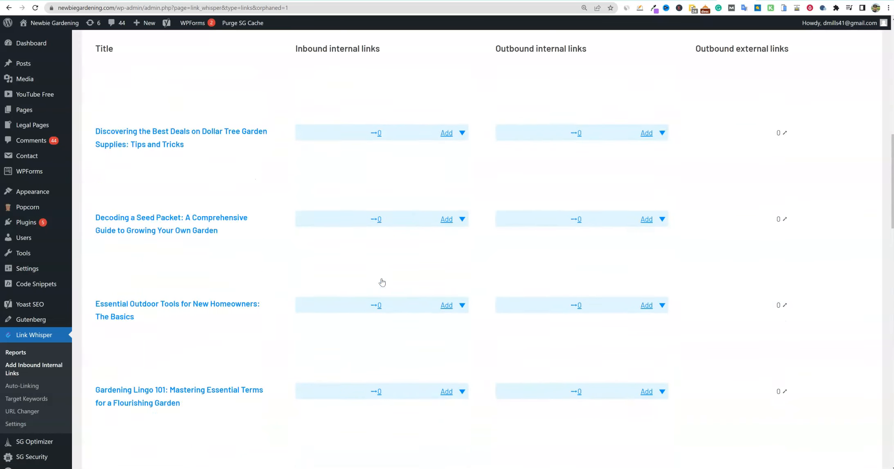
pyautogui.scroll(15, 382, 282)
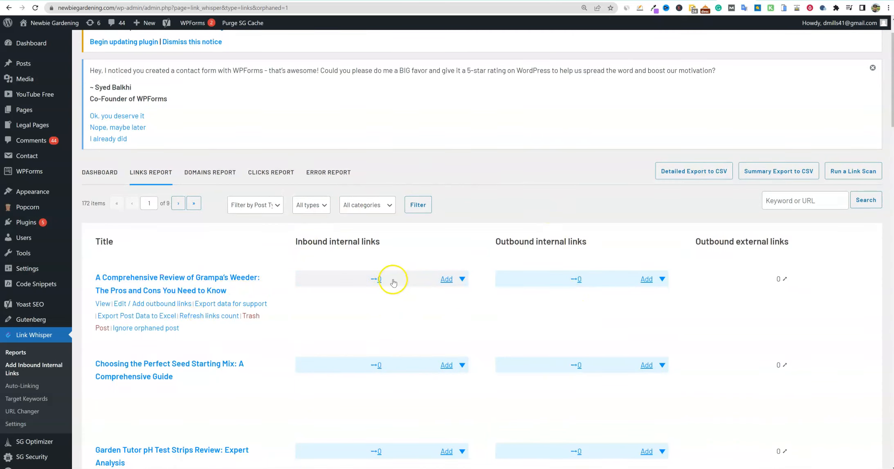
# Expand the inbound internal link details of the Grampa's Weeder review post and collapse them again.
pyautogui.click(463, 281)
pyautogui.click(462, 280)
pyautogui.click(462, 280)
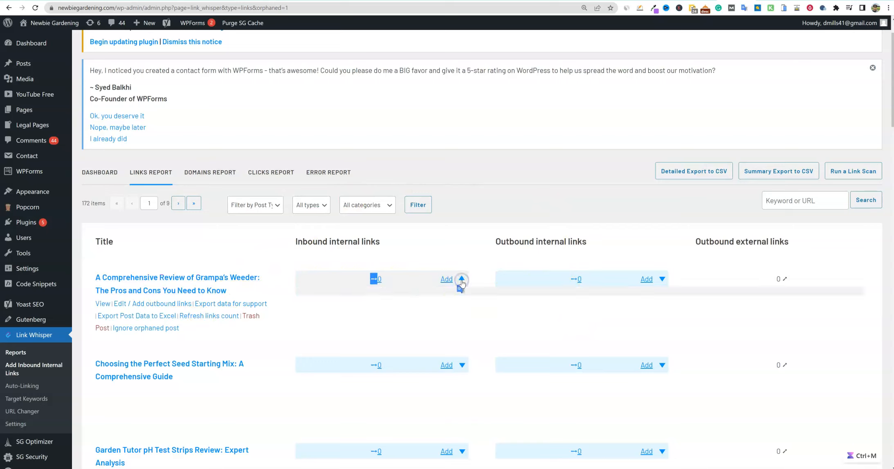
pyautogui.click(462, 281)
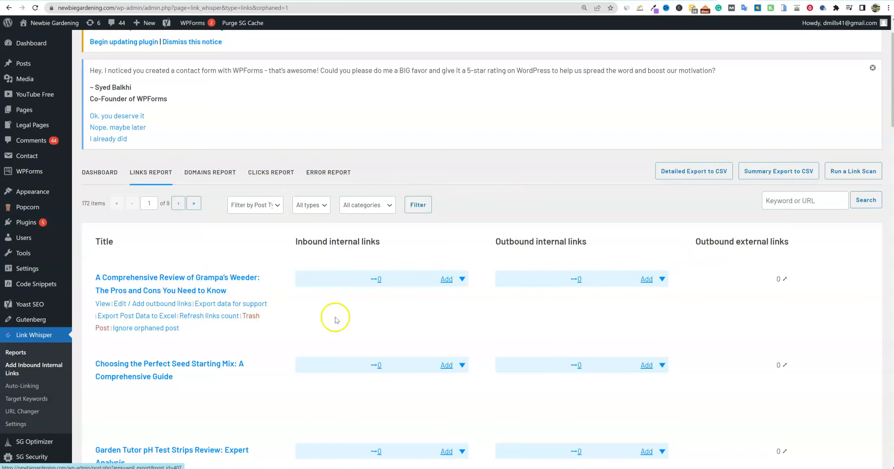
# Open the inbound linking suggestions for the Grampa's Weeder review post and look through the suggested phrases and source posts.
pyautogui.click(447, 279)
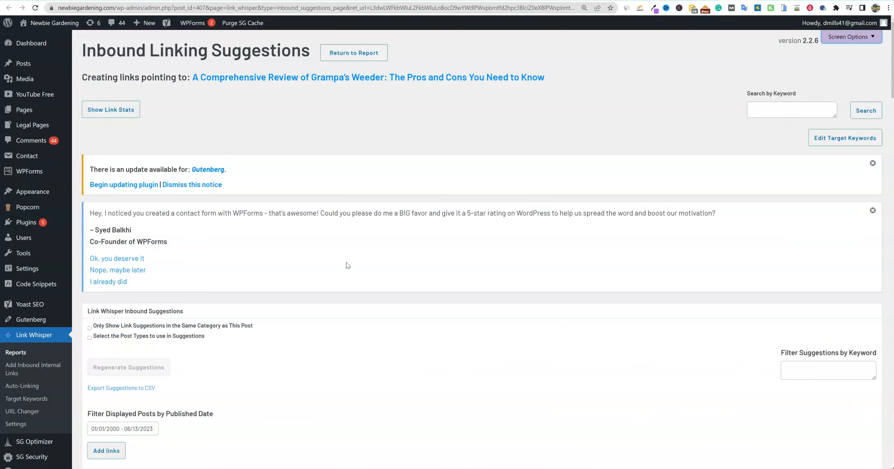
pyautogui.scroll(-1, 352, 266)
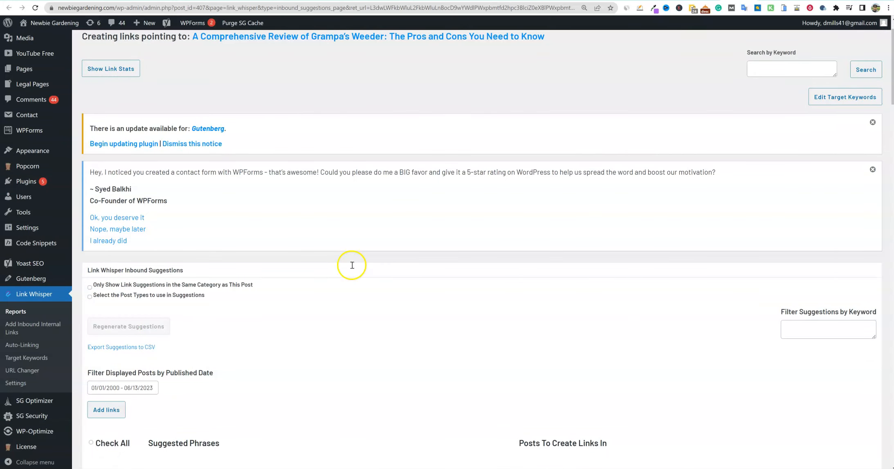
pyautogui.scroll(-9, 353, 265)
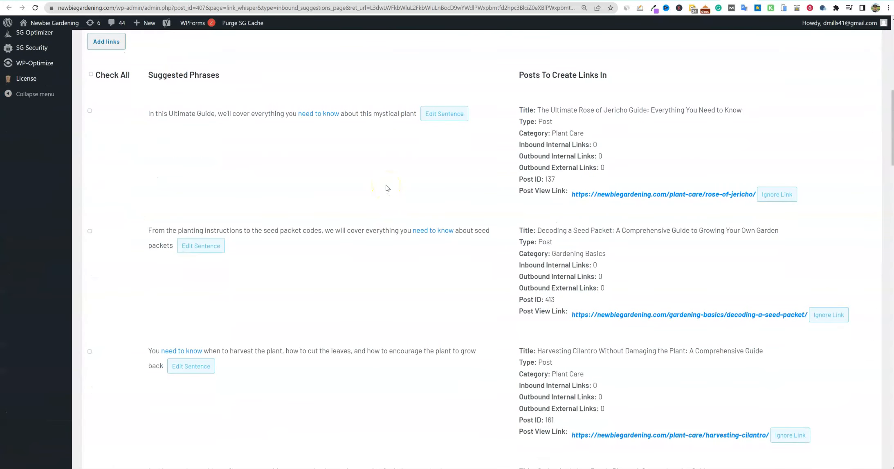
pyautogui.scroll(-15, 387, 188)
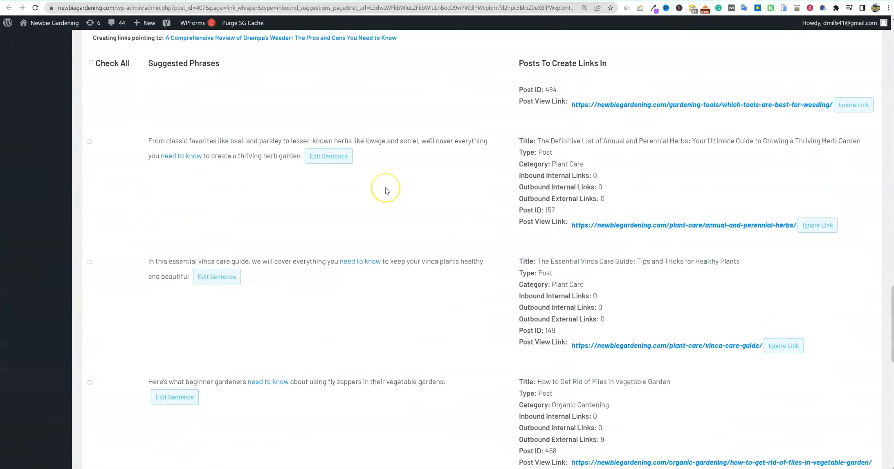
pyautogui.scroll(-15, 386, 191)
pyautogui.scroll(18, 385, 191)
pyautogui.scroll(15, 385, 190)
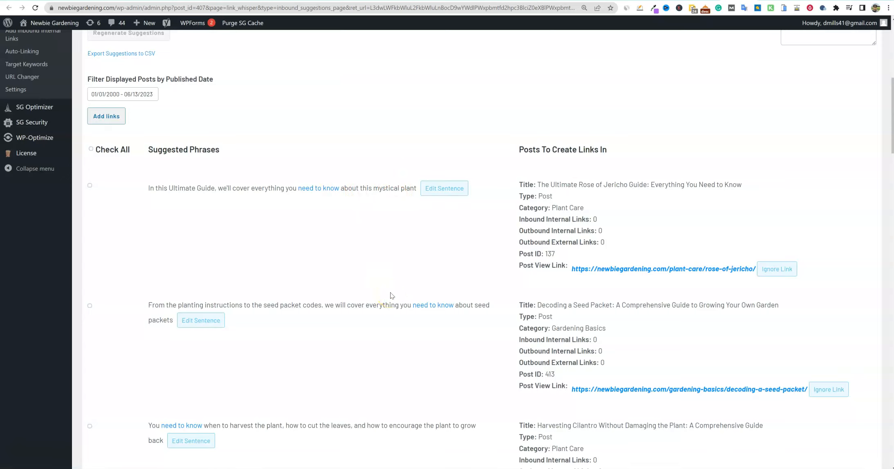
# Extend the Rose of Jericho suggestion's anchor text to "need to know about this mystical plant" and select it along with the "Decoding a Seed Packet" suggestion.
pyautogui.click(391, 188)
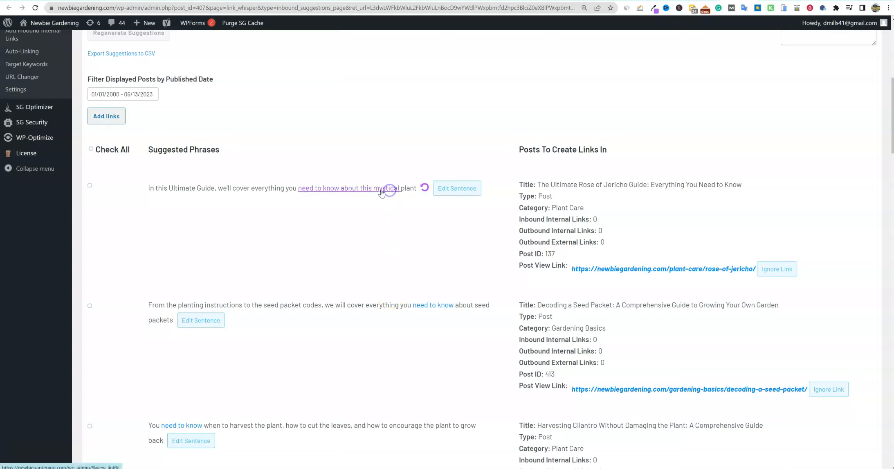
pyautogui.click(409, 188)
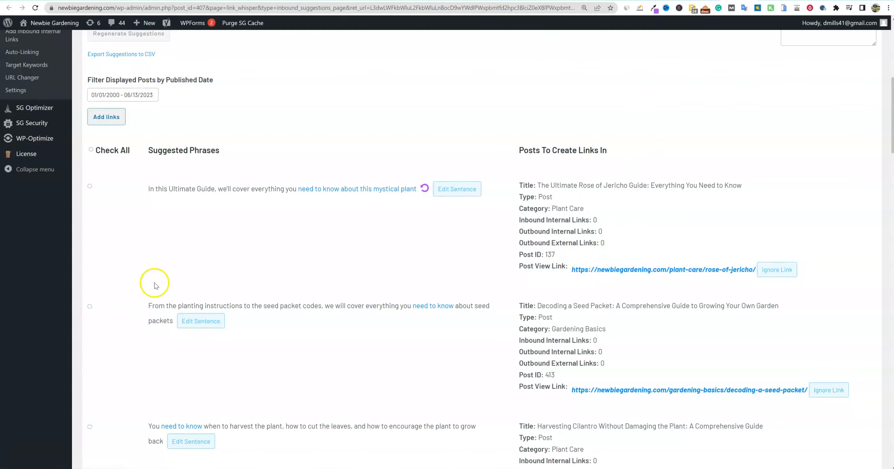
pyautogui.scroll(7, 154, 286)
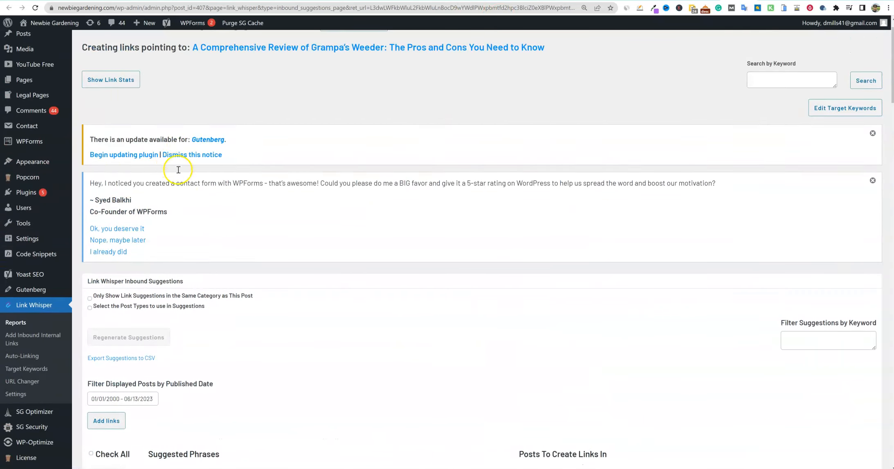
pyautogui.scroll(1, 179, 169)
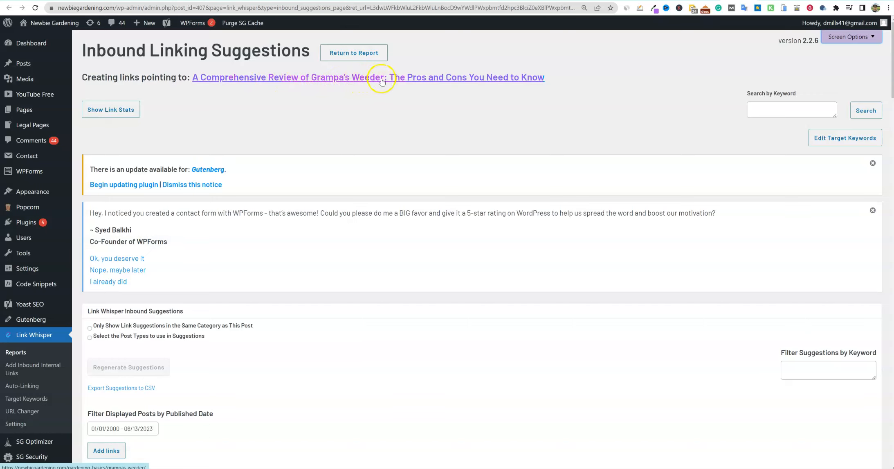
pyautogui.scroll(-9, 471, 250)
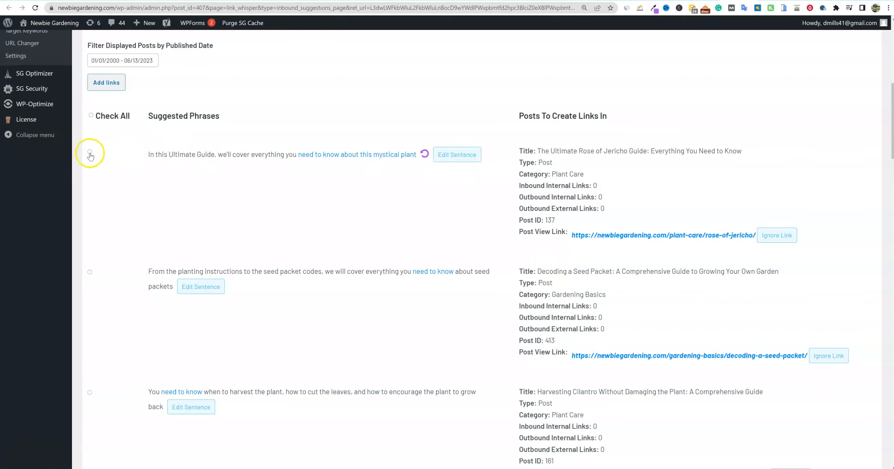
pyautogui.scroll(-2, 253, 254)
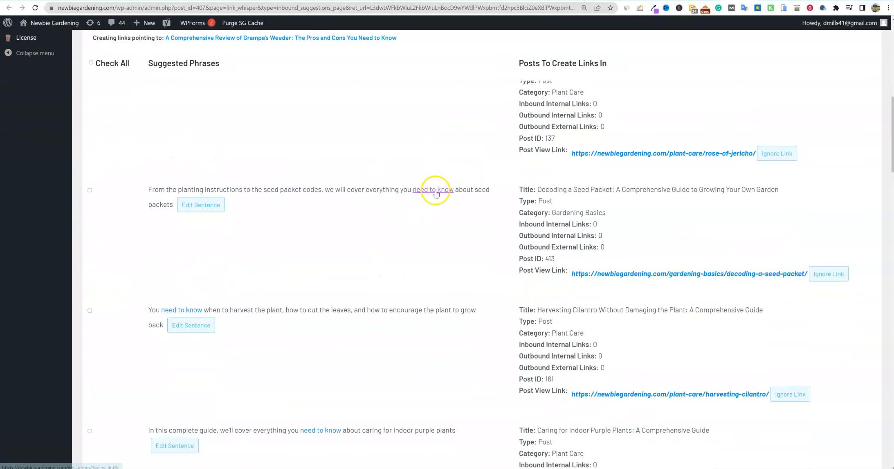
pyautogui.click(90, 191)
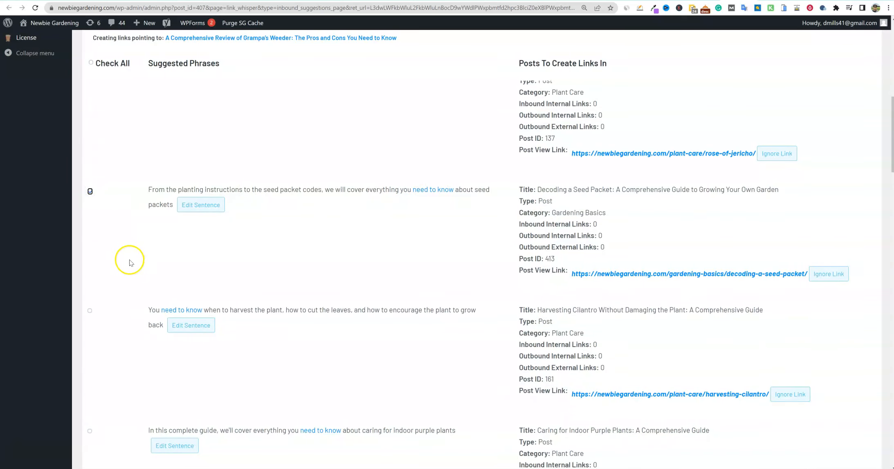
# Change the anchor text of the "Harvesting Cilantro Without Damaging the Plant" suggestion to "harvest the plant" and select that suggestion.
pyautogui.scroll(-3, 139, 254)
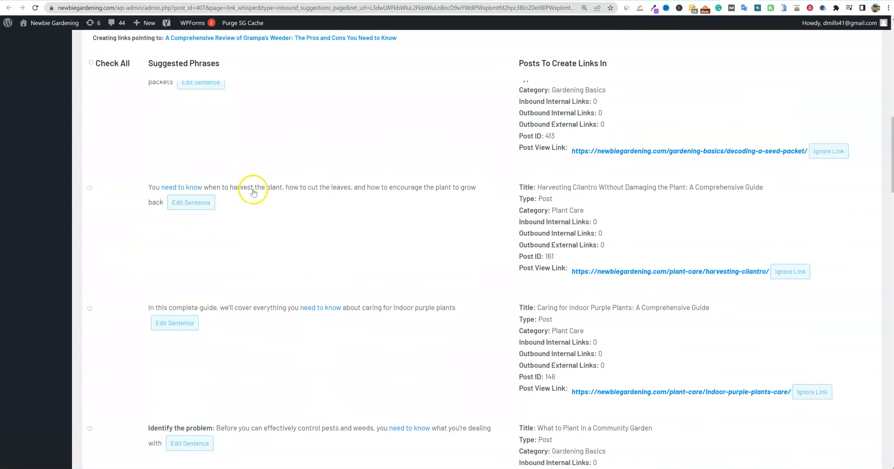
pyautogui.click(248, 190)
pyautogui.click(265, 188)
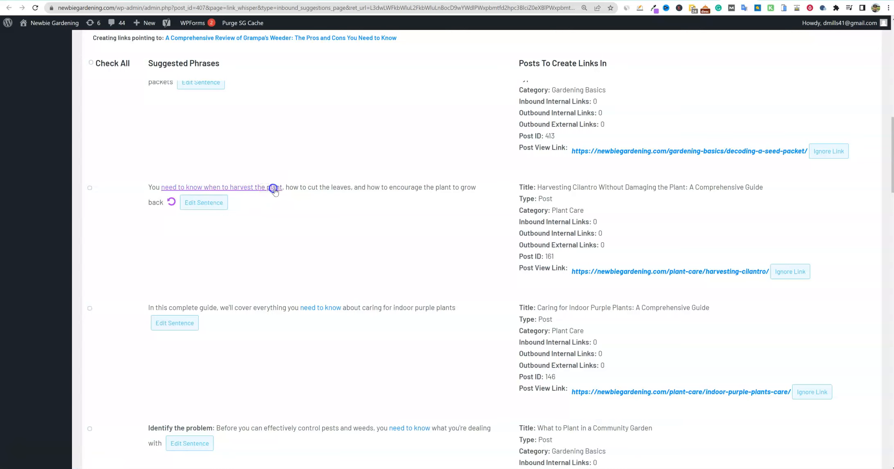
pyautogui.click(212, 188)
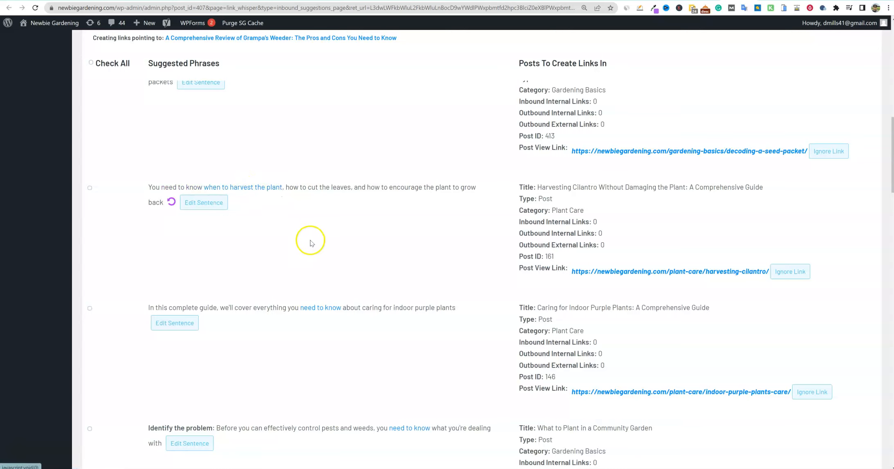
pyautogui.click(239, 188)
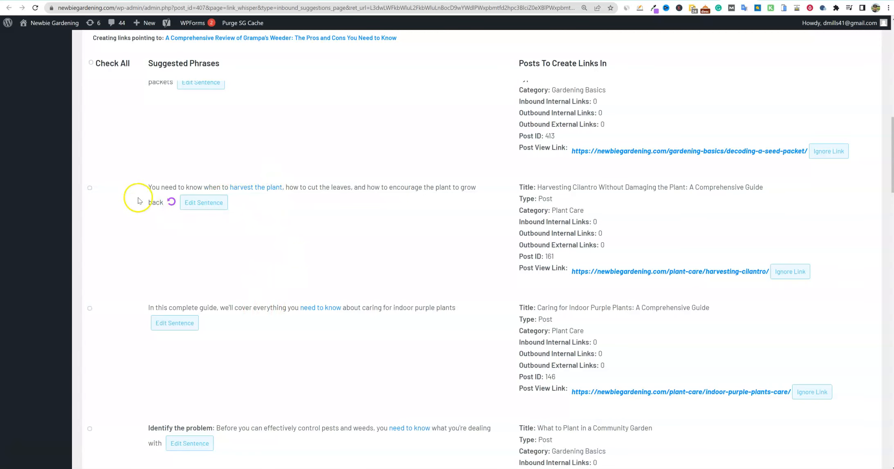
pyautogui.scroll(6, 151, 190)
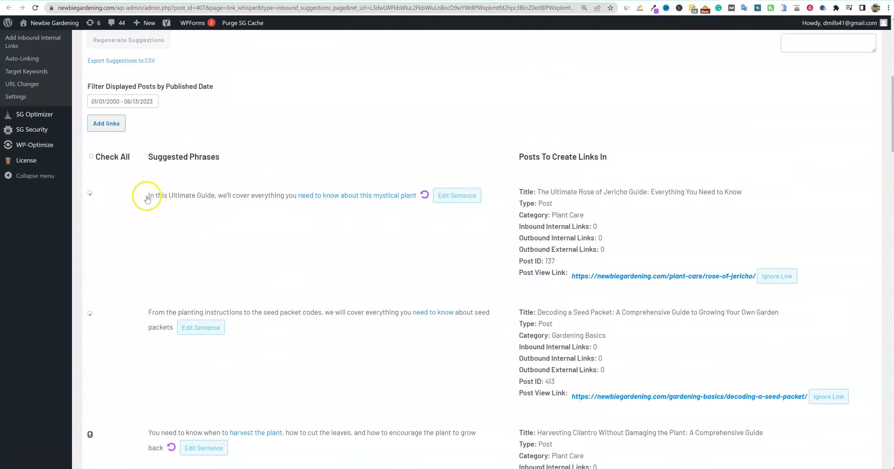
# Change the anchor text of the "Caring for Indoor Purple Plants" suggestion to "caring for indoor purple plants" and select that suggestion.
pyautogui.scroll(-8, 146, 193)
pyautogui.scroll(-1, 119, 248)
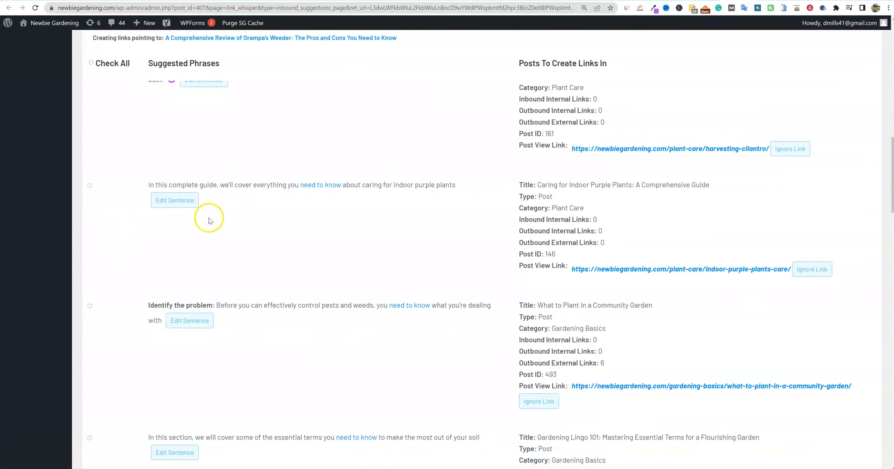
pyautogui.click(376, 187)
pyautogui.click(423, 185)
pyautogui.click(357, 188)
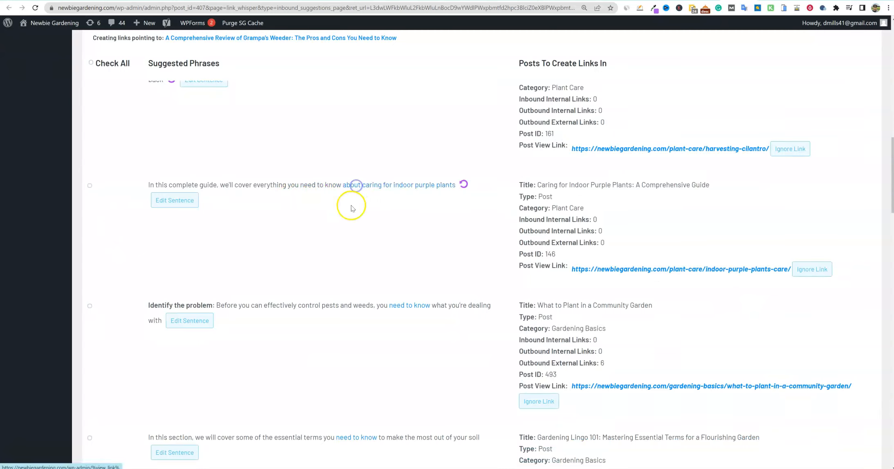
pyautogui.click(366, 186)
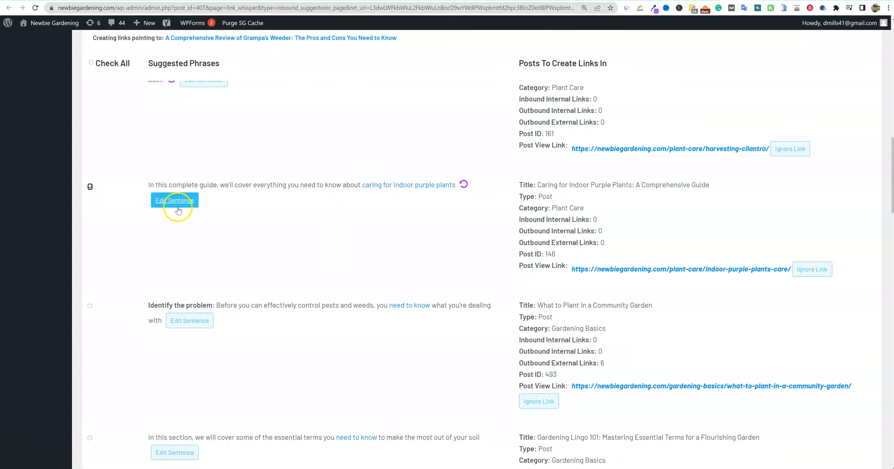
# Look through the remaining inbound linking suggestions and return to the start of the suggestions page.
pyautogui.scroll(-5, 180, 230)
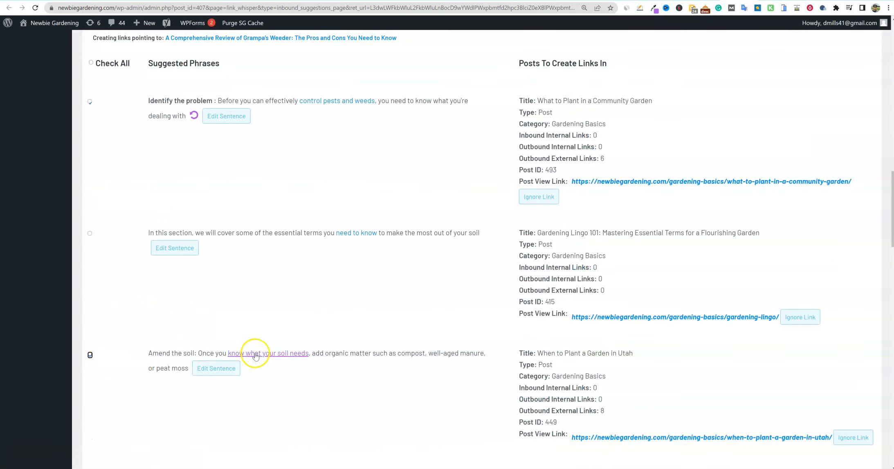
pyautogui.scroll(-15, 256, 354)
pyautogui.scroll(20, 264, 358)
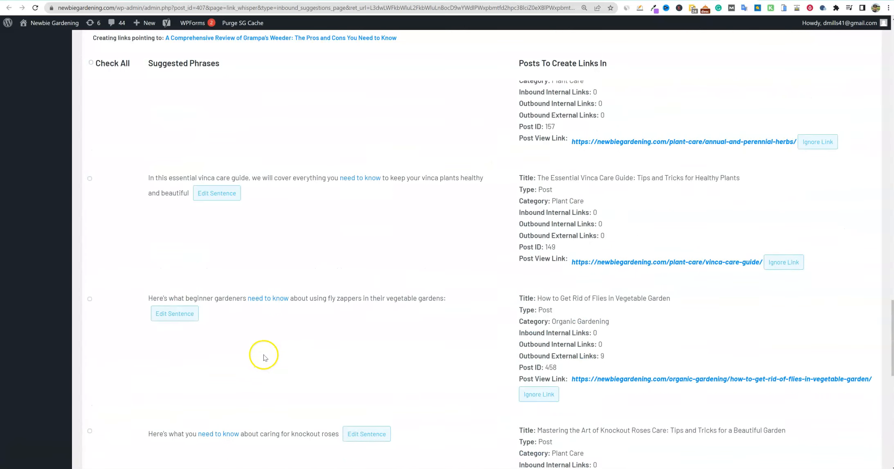
pyautogui.scroll(1, 266, 355)
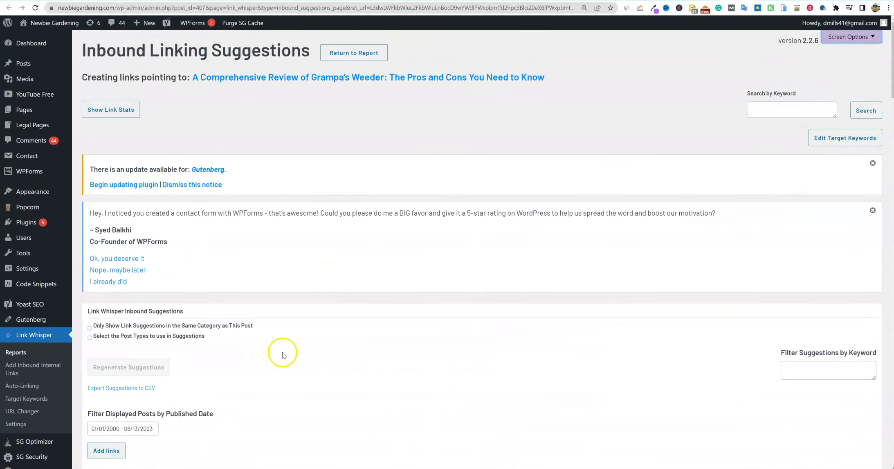
# Add the selected inbound links pointing to the Grampa's Weeder review and close the success message.
pyautogui.scroll(-3, 280, 350)
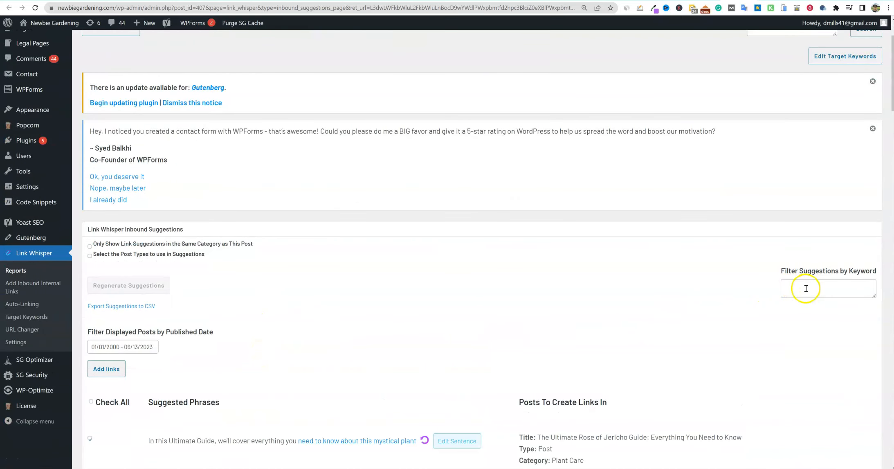
pyautogui.click(111, 371)
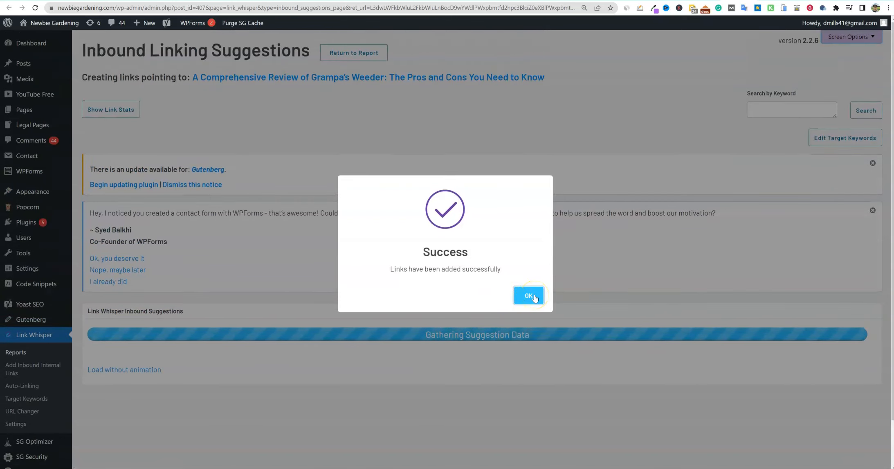
pyautogui.click(532, 296)
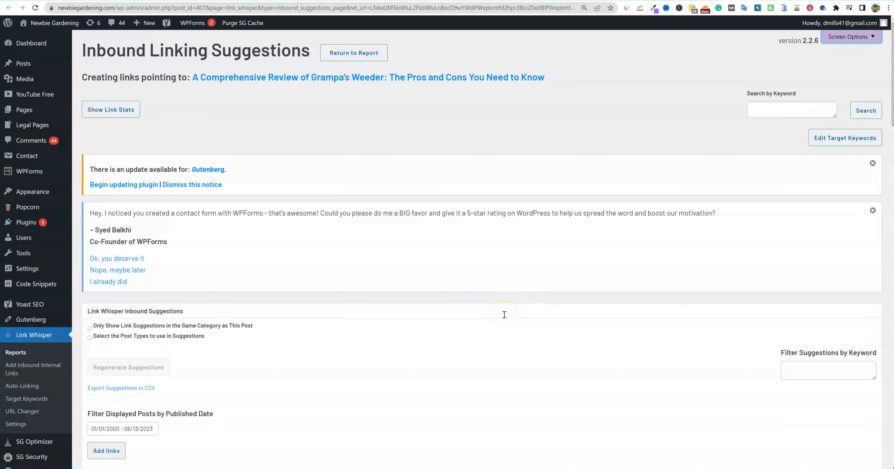
pyautogui.scroll(-7, 504, 315)
pyautogui.scroll(6, 471, 343)
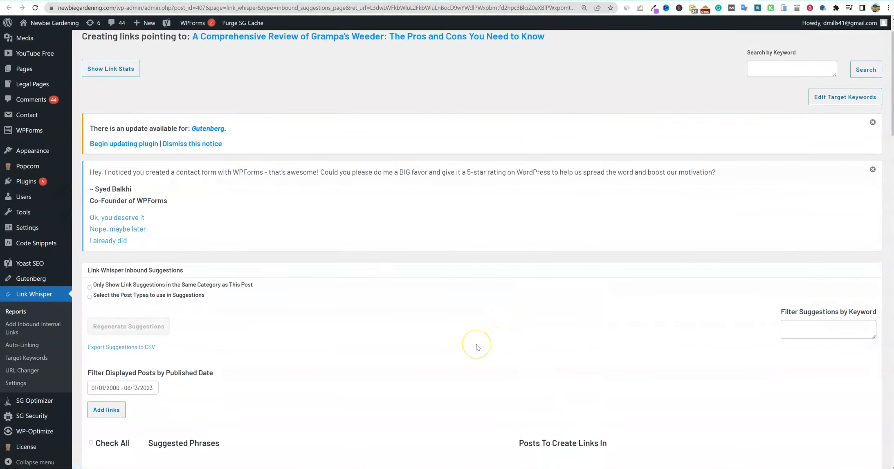
pyautogui.scroll(1, 477, 347)
# Examine the Orphaned Posts Report, including its item count, the listed posts and their inbound and outbound internal links.
pyautogui.click(757, 1)
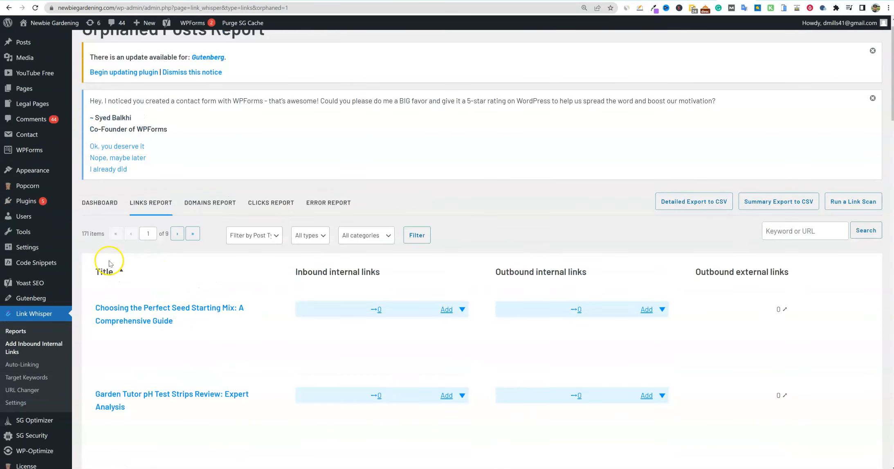
pyautogui.moveTo(83, 234); pyautogui.dragTo(94, 234)
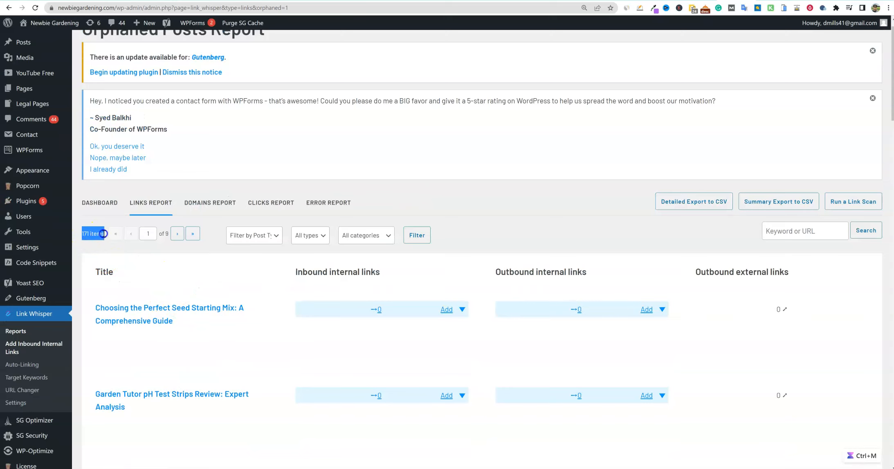
pyautogui.click(150, 255)
pyautogui.scroll(-1, 171, 292)
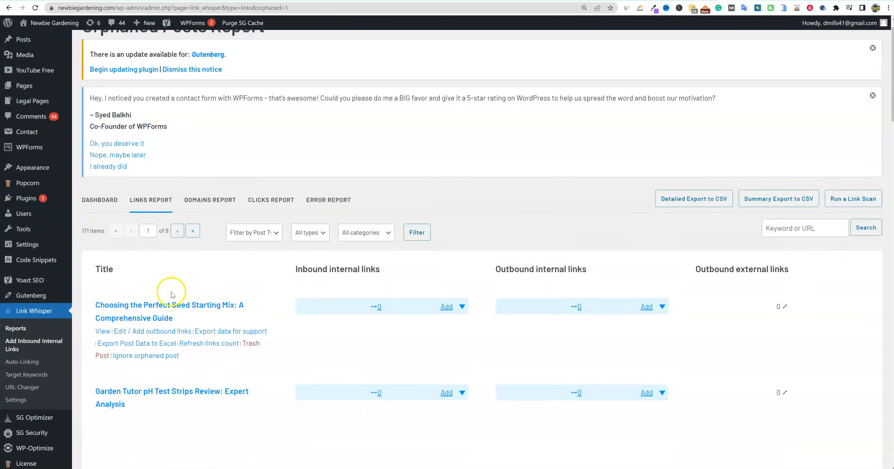
pyautogui.scroll(-3, 172, 294)
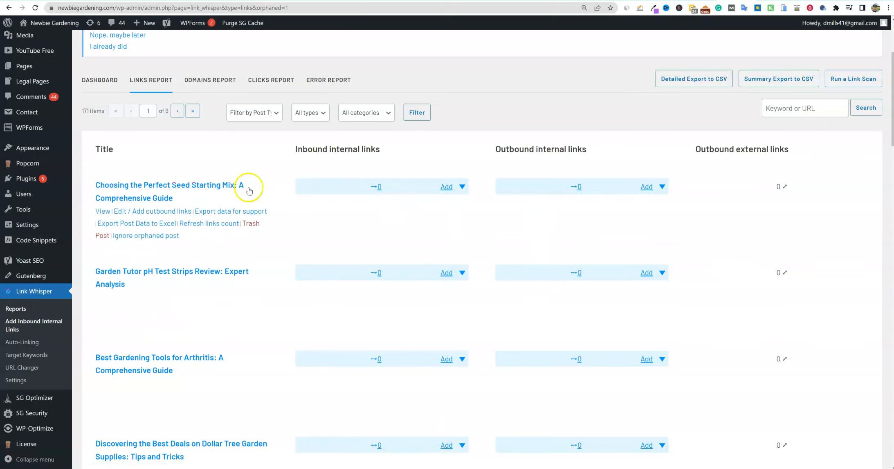
pyautogui.scroll(-15, 489, 369)
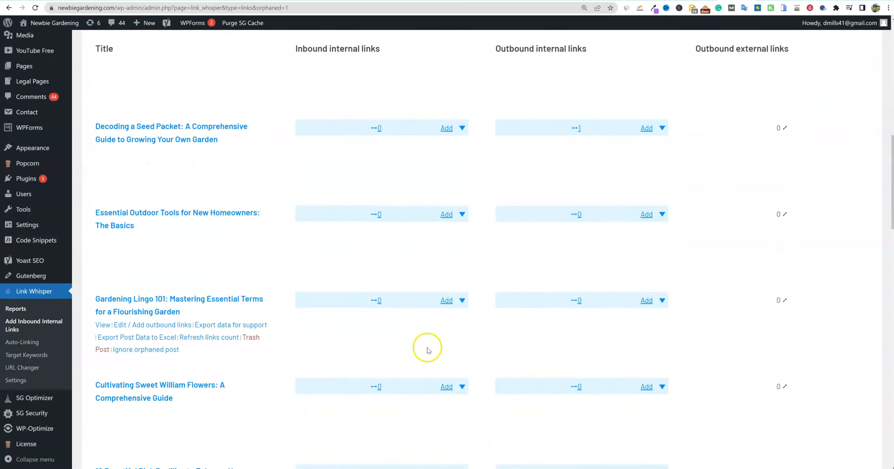
pyautogui.scroll(-5, 419, 366)
pyautogui.scroll(20, 417, 368)
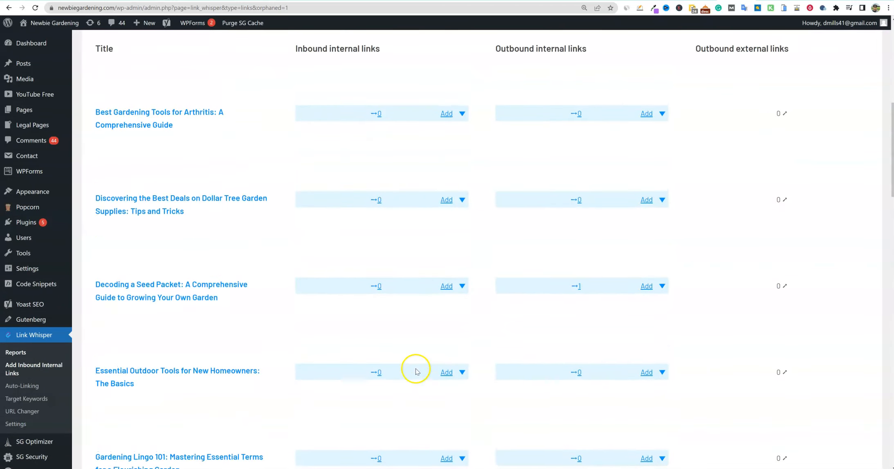
pyautogui.scroll(4, 416, 371)
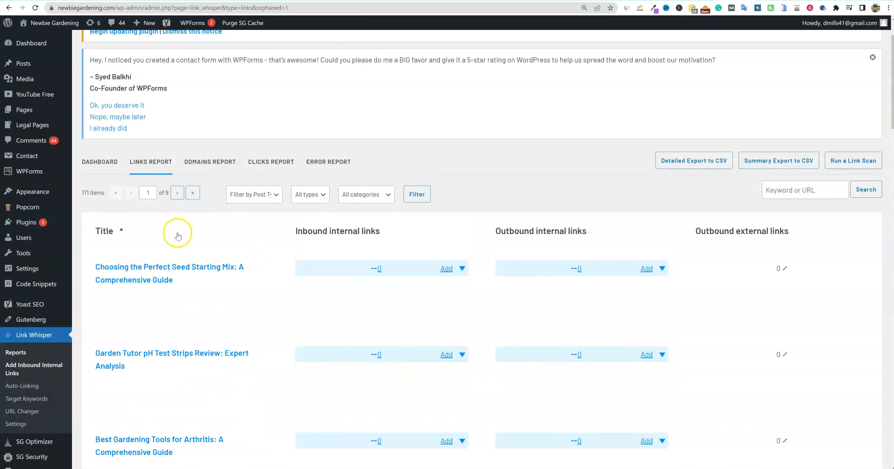
pyautogui.moveTo(178, 301)
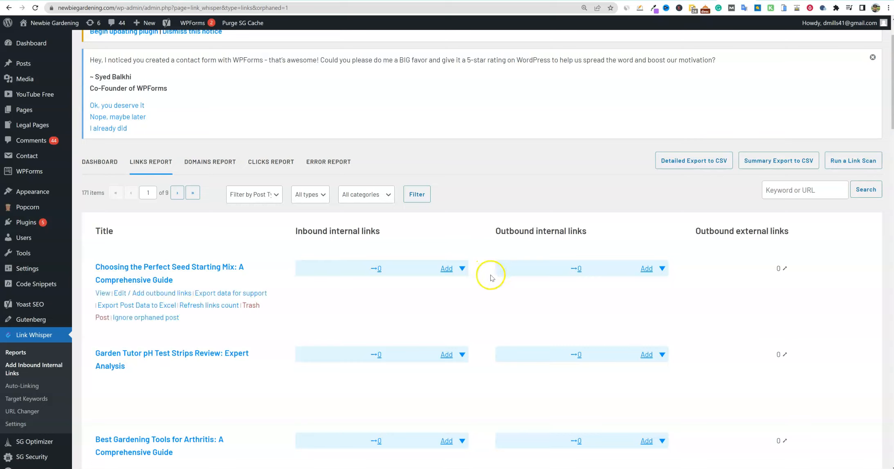
# Check the link stats dashboard, then open inbound link suggestions for the orphaned post "Choosing the Perfect Seed Starting Mix".
pyautogui.click(100, 161)
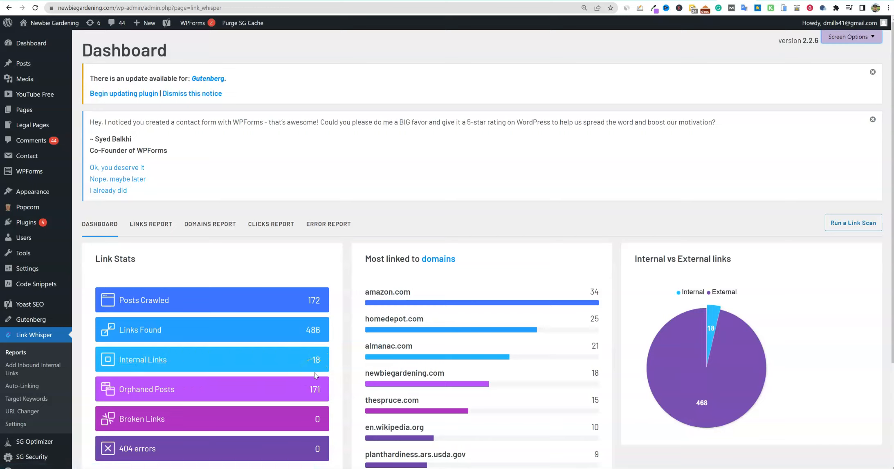
pyautogui.click(167, 392)
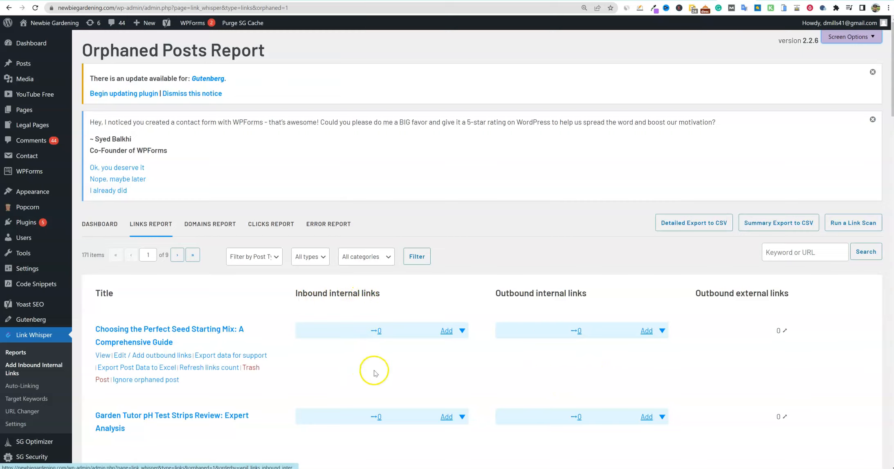
pyautogui.click(445, 332)
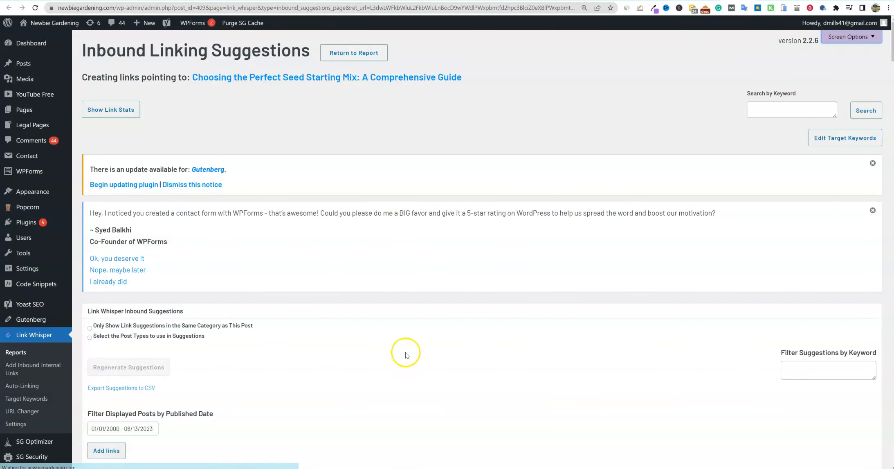
# Choose the "Make sure to choose seeds that will mature in time" sentence for the "Decoding a Seed Packet" suggestion and select it.
pyautogui.scroll(-8, 414, 353)
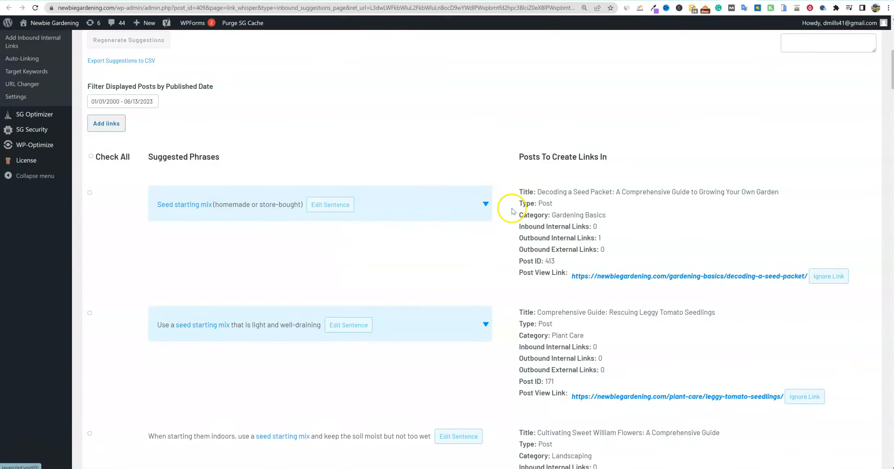
pyautogui.click(486, 203)
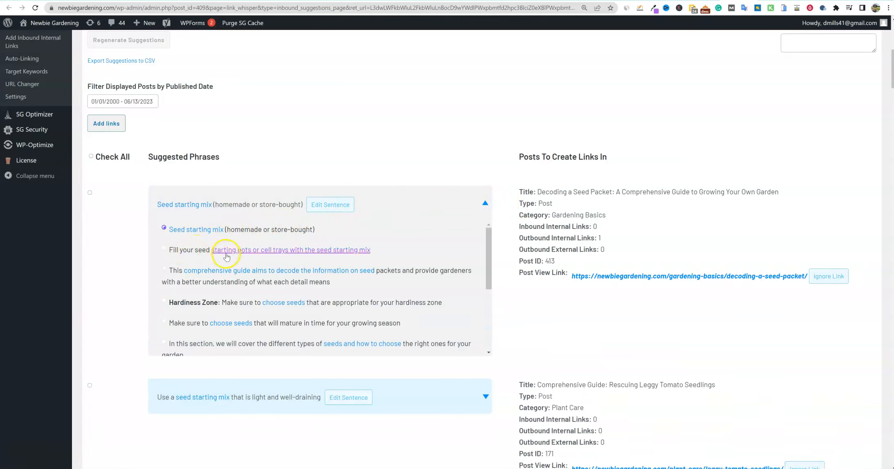
pyautogui.click(163, 248)
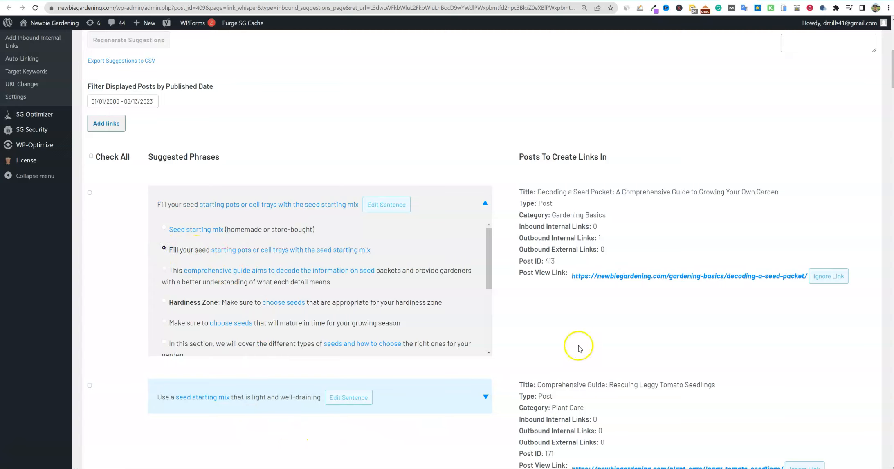
pyautogui.click(164, 324)
pyautogui.click(90, 192)
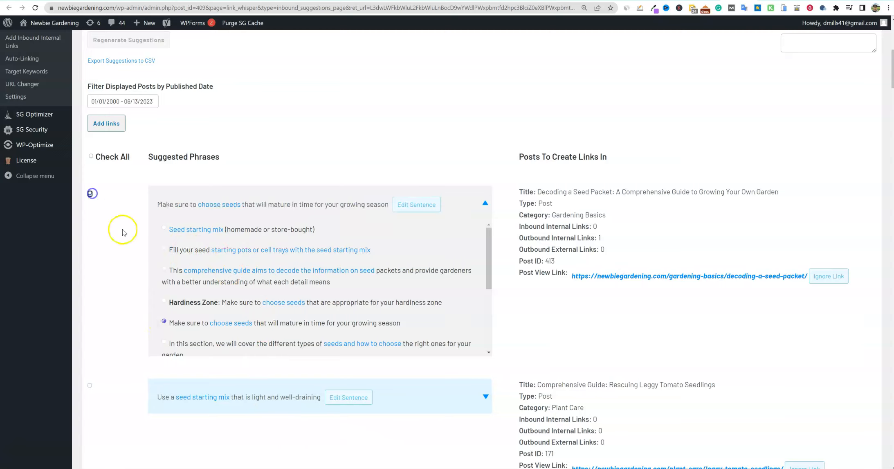
pyautogui.scroll(-1, 159, 317)
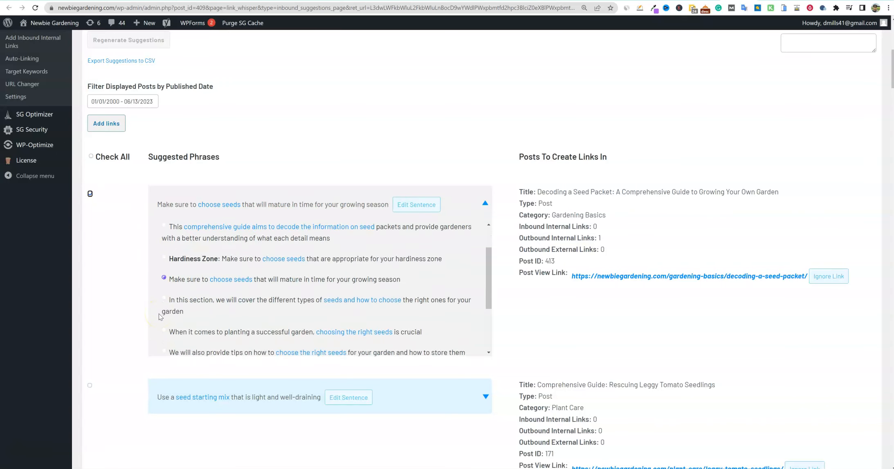
# Select the "Rescuing Leggy Tomato Seedlings" and "Cultivating Sweet William Flowers" suggestions, both anchored on "seed starting mix".
pyautogui.scroll(-2, 159, 317)
pyautogui.click(90, 232)
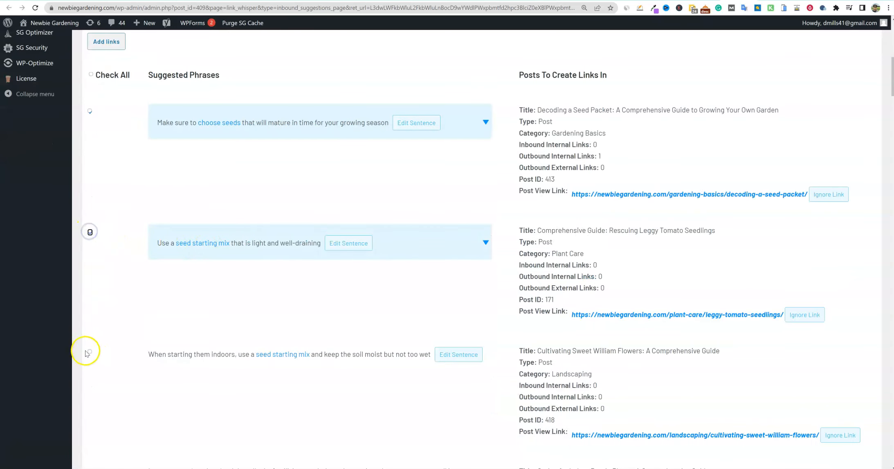
pyautogui.scroll(-3, 96, 360)
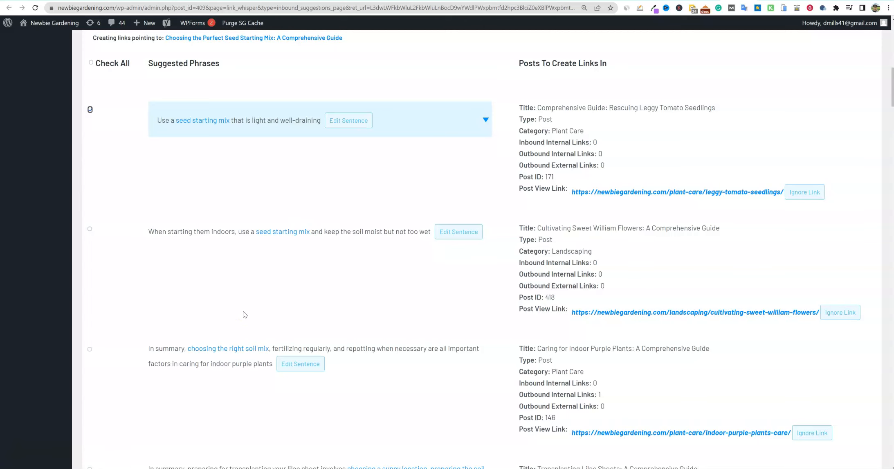
pyautogui.scroll(1, 373, 310)
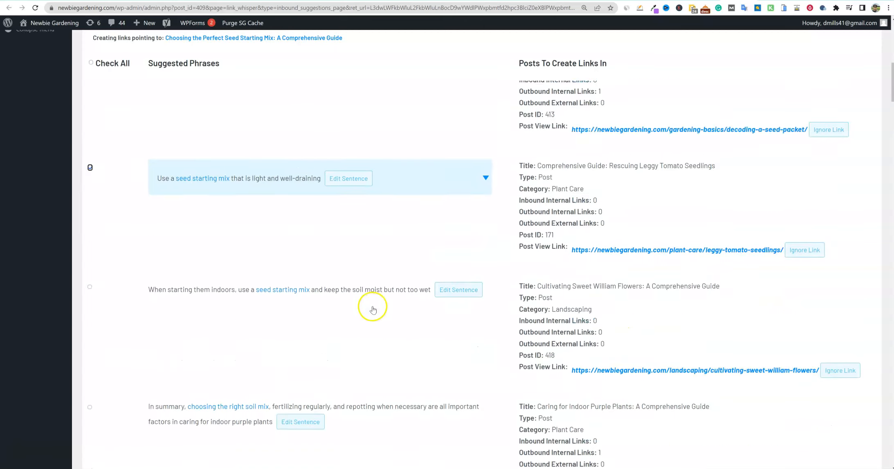
pyautogui.scroll(10, 374, 310)
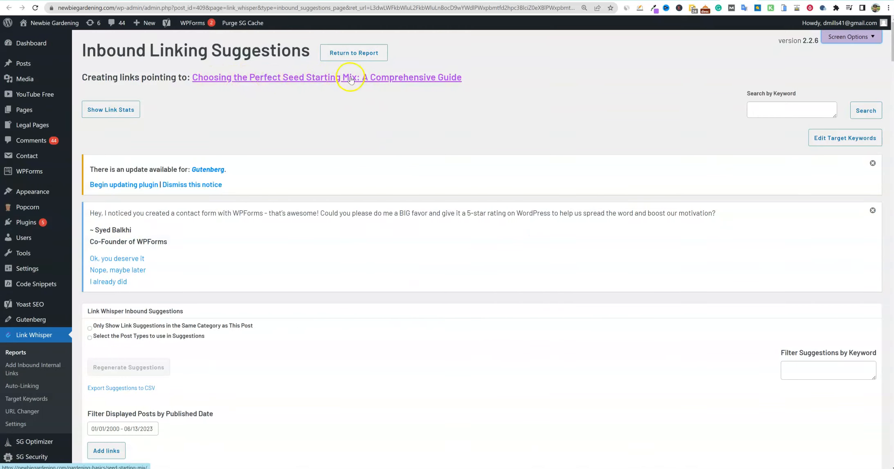
pyautogui.scroll(-9, 257, 384)
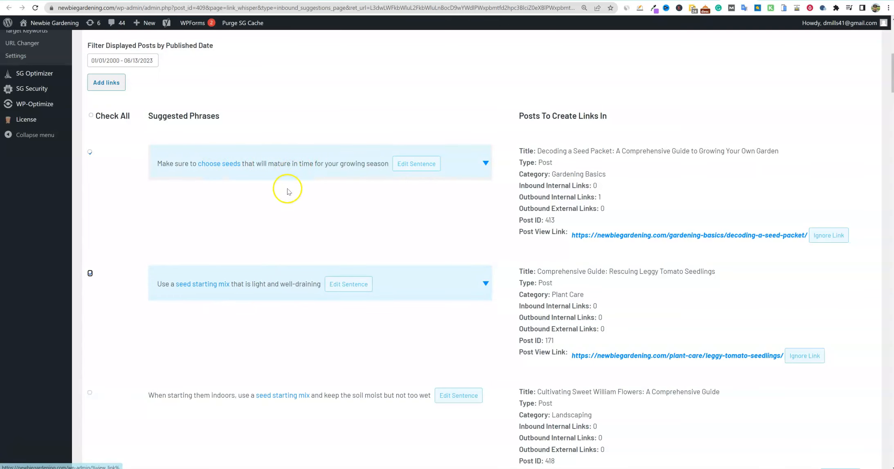
pyautogui.scroll(-3, 320, 379)
pyautogui.click(90, 270)
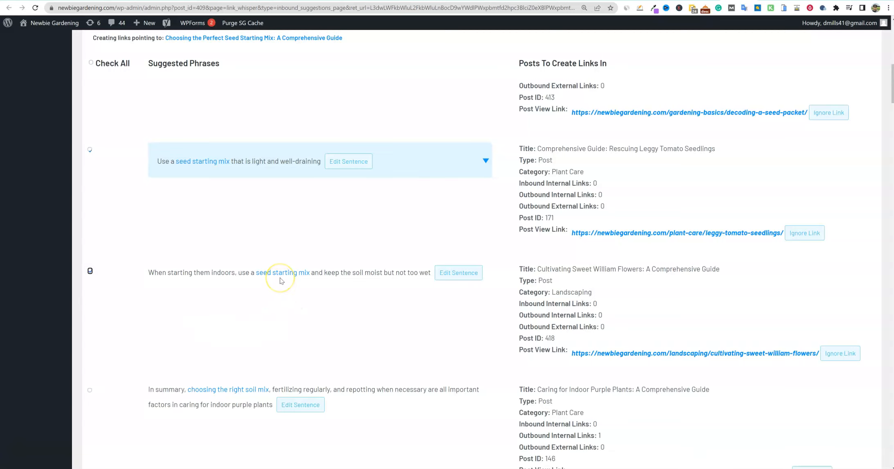
# Select the "Caring for Indoor Purple Plants" and "Transplanting Lilac Shoots" suggestions.
pyautogui.scroll(-2, 282, 287)
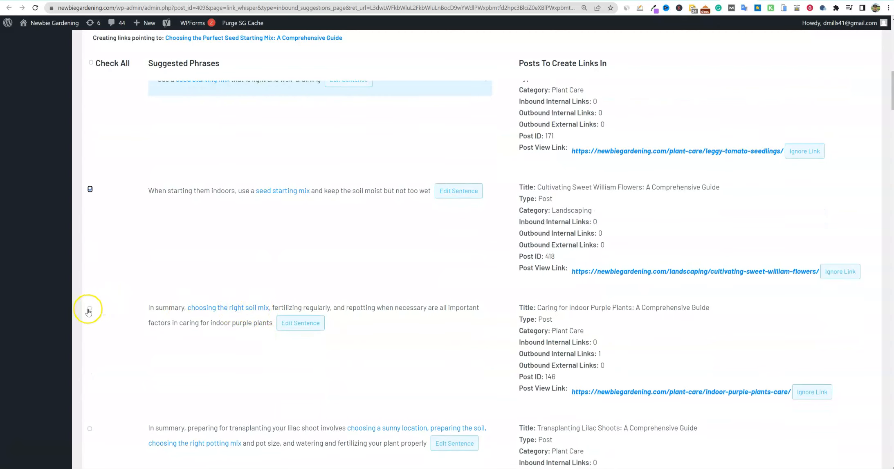
pyautogui.scroll(8, 123, 319)
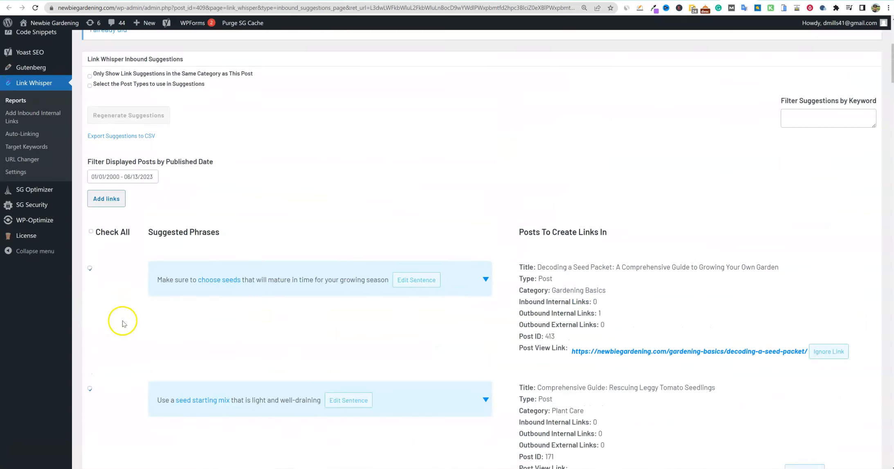
pyautogui.scroll(-8, 123, 323)
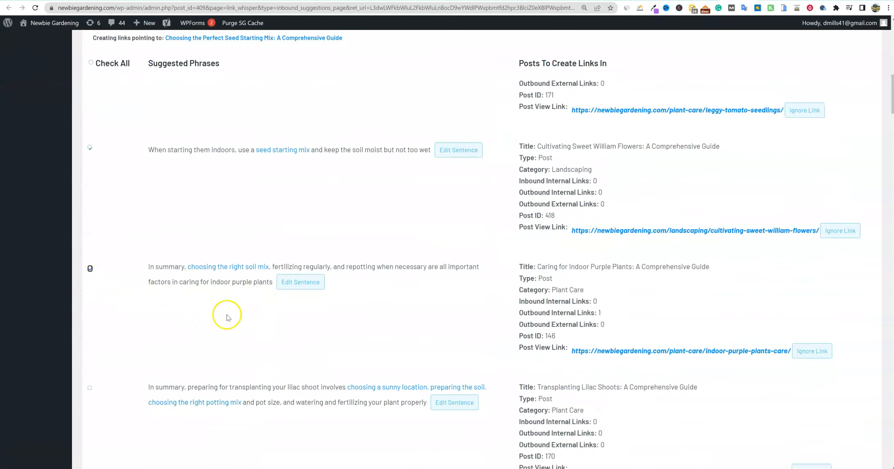
pyautogui.scroll(-2, 246, 348)
pyautogui.click(90, 305)
# Select the "Garden Techniques", "A Comprehensive Guide to Outdoor Plants" and "Getting Started with Gardening" suggestions.
pyautogui.scroll(-4, 92, 320)
pyautogui.click(89, 263)
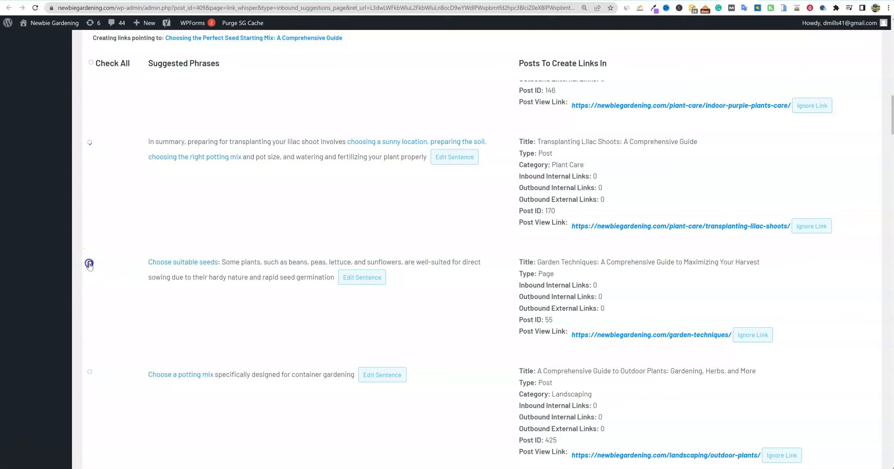
pyautogui.click(90, 372)
pyautogui.scroll(-3, 114, 393)
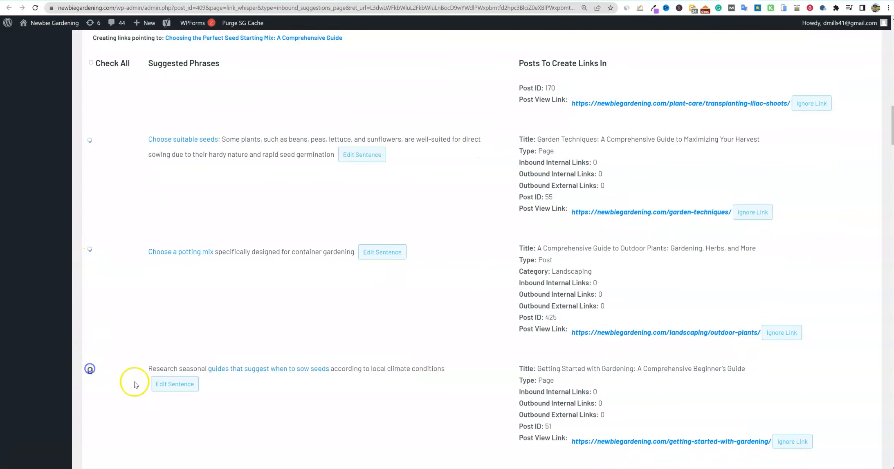
pyautogui.scroll(-5, 139, 377)
# Select the "Mastering Panicle Hydrangea Cultivation" and "Growing Vinca from Seed to Bloom" suggestions, leaving the Pink Princess Philodendron suggestion deselected.
pyautogui.click(91, 275)
pyautogui.click(89, 393)
pyautogui.scroll(-2, 185, 400)
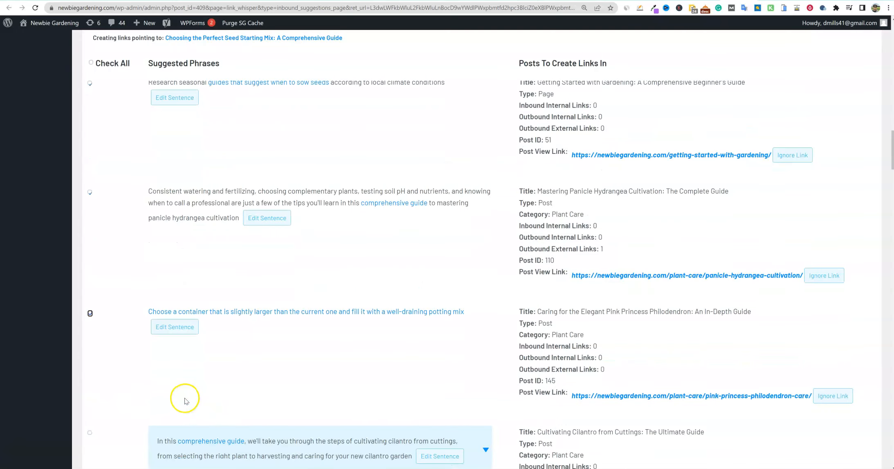
pyautogui.click(90, 314)
pyautogui.scroll(-3, 237, 362)
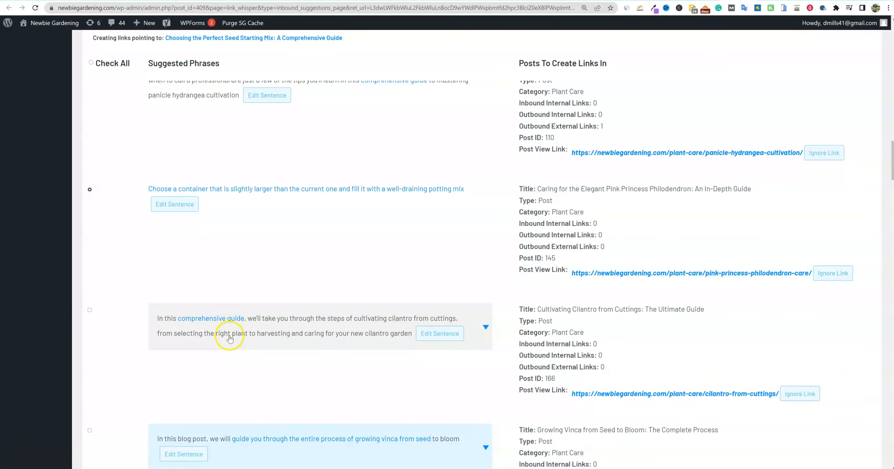
pyautogui.scroll(-2, 285, 435)
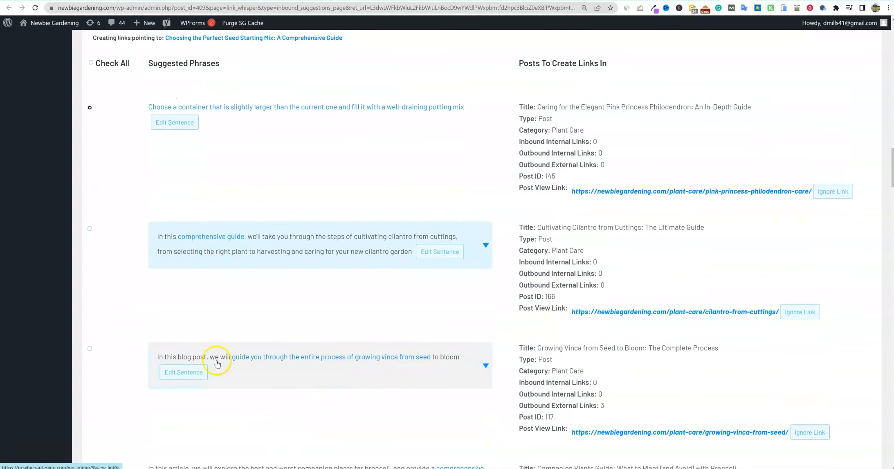
pyautogui.click(90, 348)
pyautogui.scroll(-4, 245, 393)
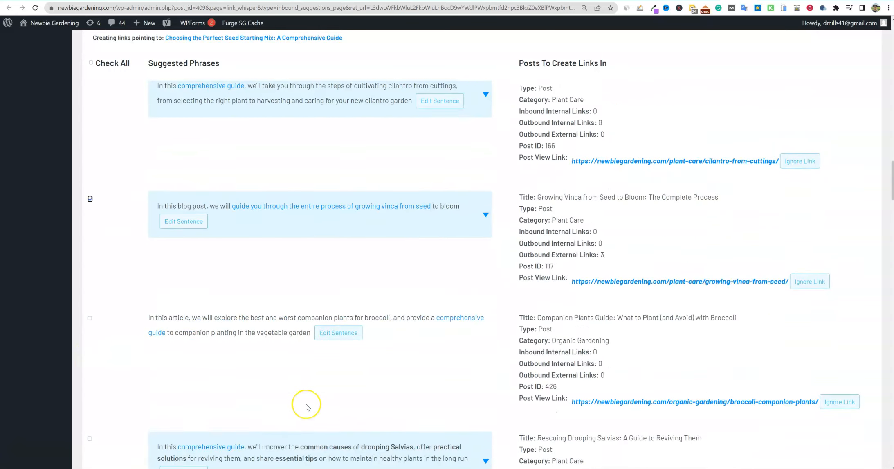
# Add the selected inbound links pointing to the seed starting mix guide and close the success message.
pyautogui.scroll(20, 307, 407)
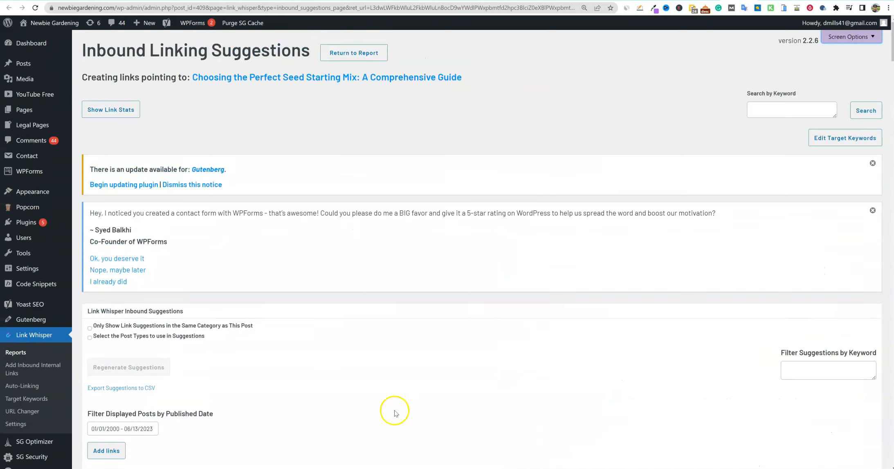
pyautogui.scroll(-5, 394, 413)
pyautogui.scroll(3, 170, 379)
pyautogui.click(107, 369)
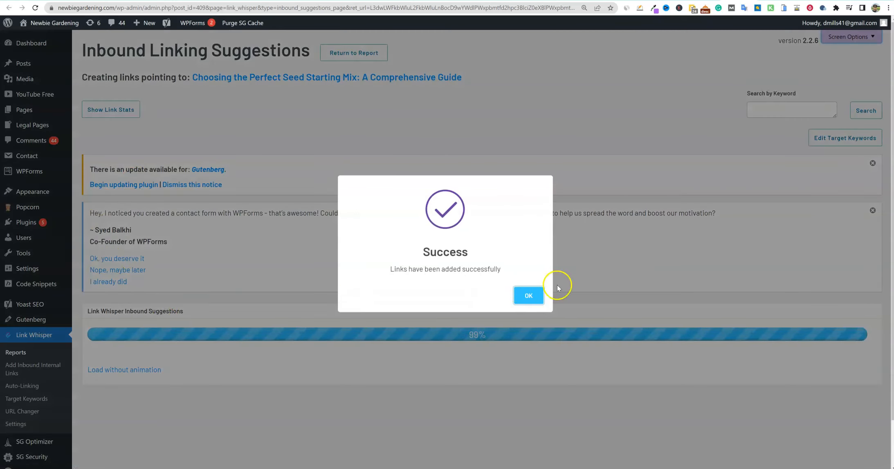
pyautogui.click(528, 294)
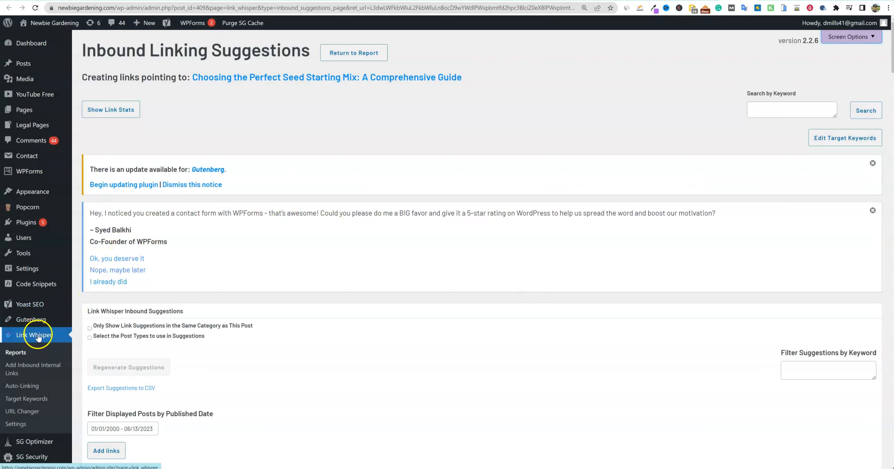
# Return to the Link Whisper dashboard and check the link stats for internal links and orphaned posts.
pyautogui.scroll(-2, 38, 336)
pyautogui.click(44, 255)
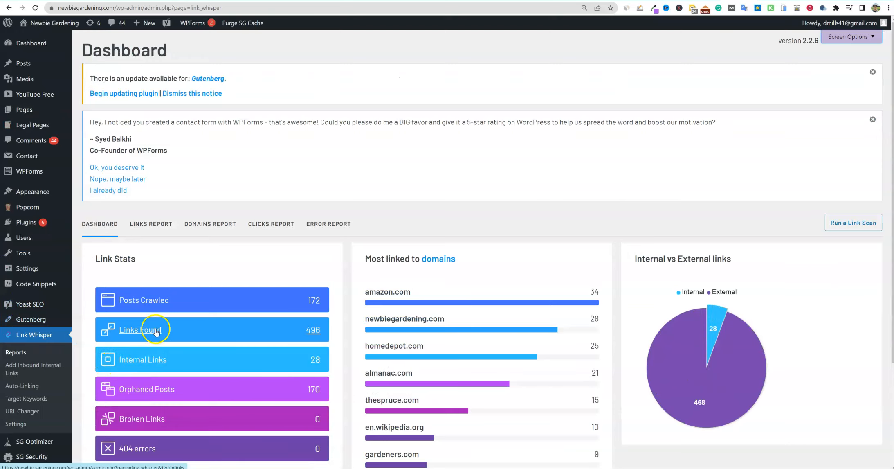
pyautogui.scroll(-1, 176, 327)
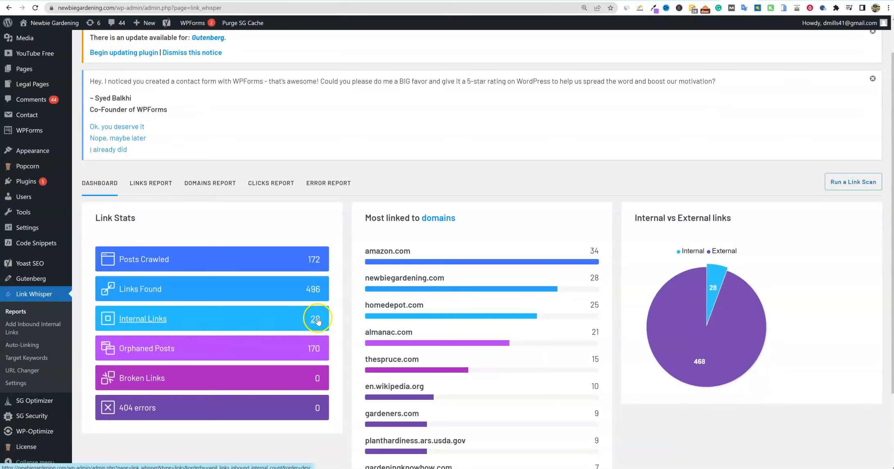